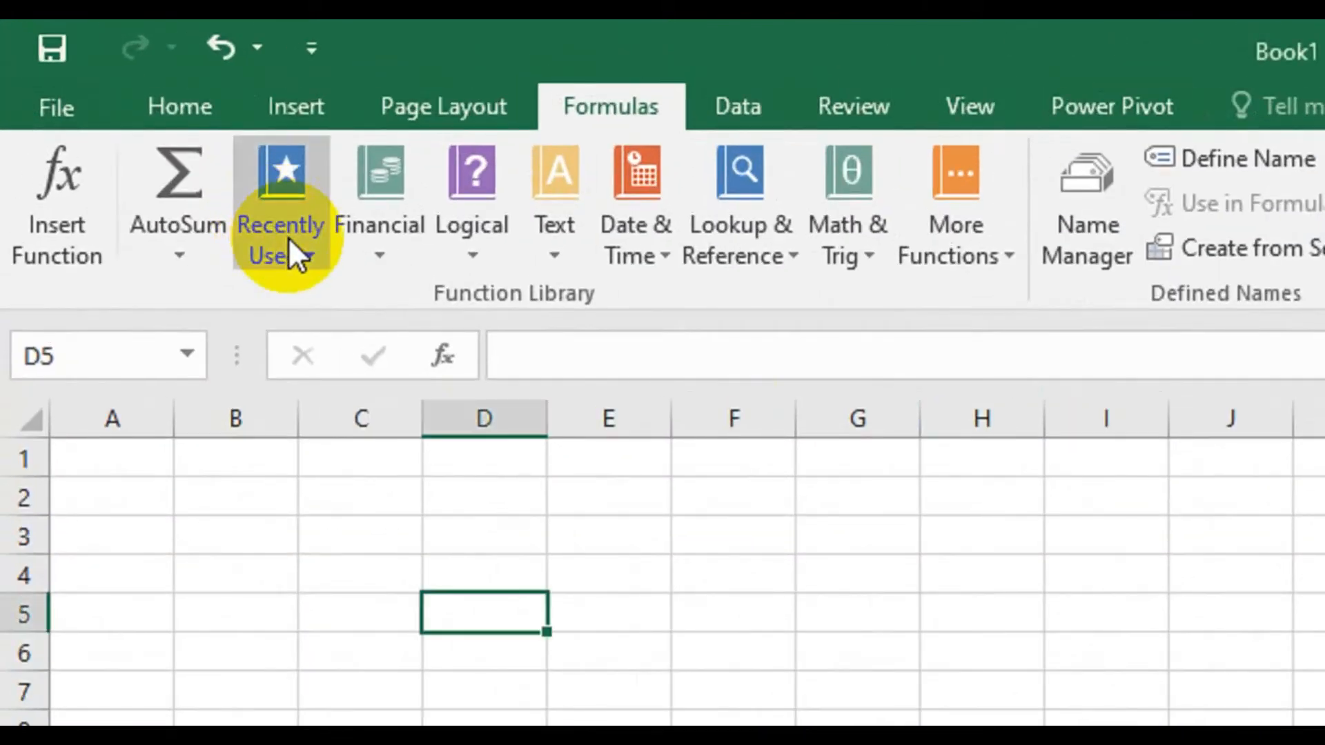
- Search the Insert Function list for "sum" and view the SUM function's arguments, closing them without entering anything
{"action": "left_click", "coordinate": [290, 240]}
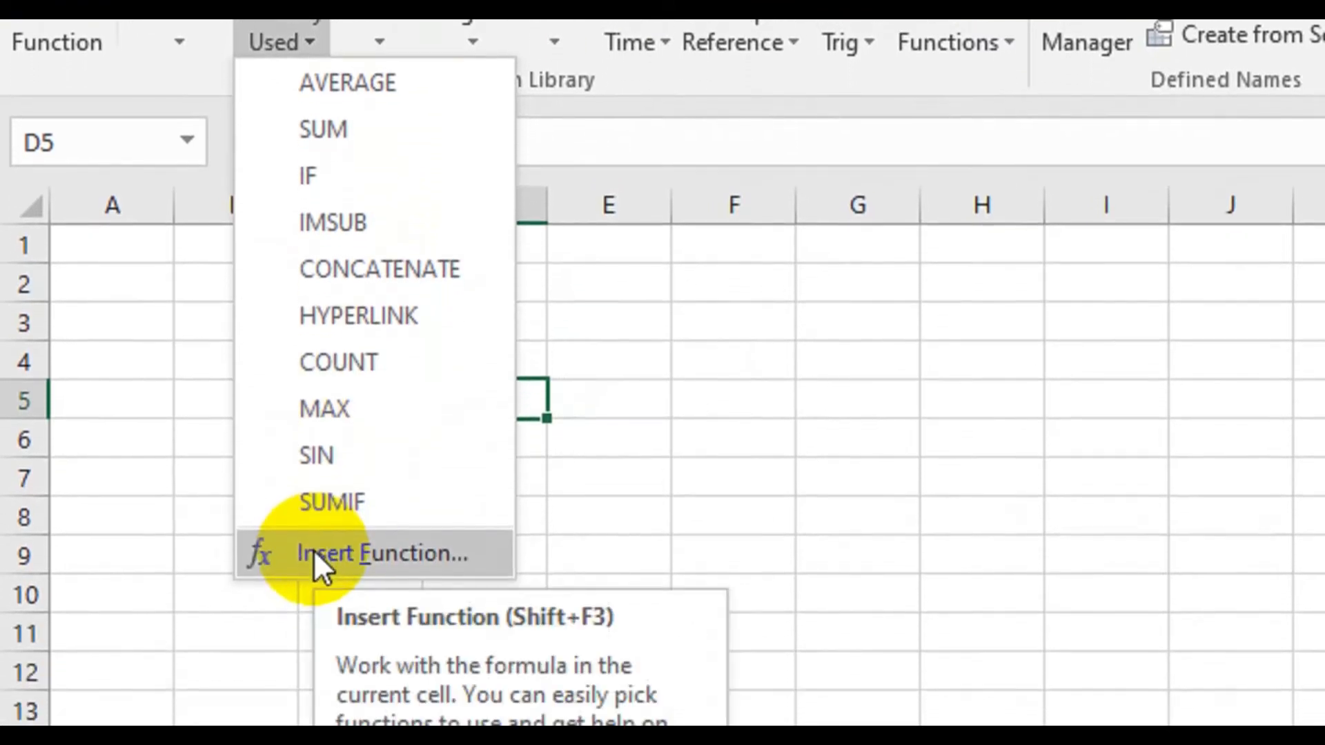
{"action": "left_click", "coordinate": [313, 552]}
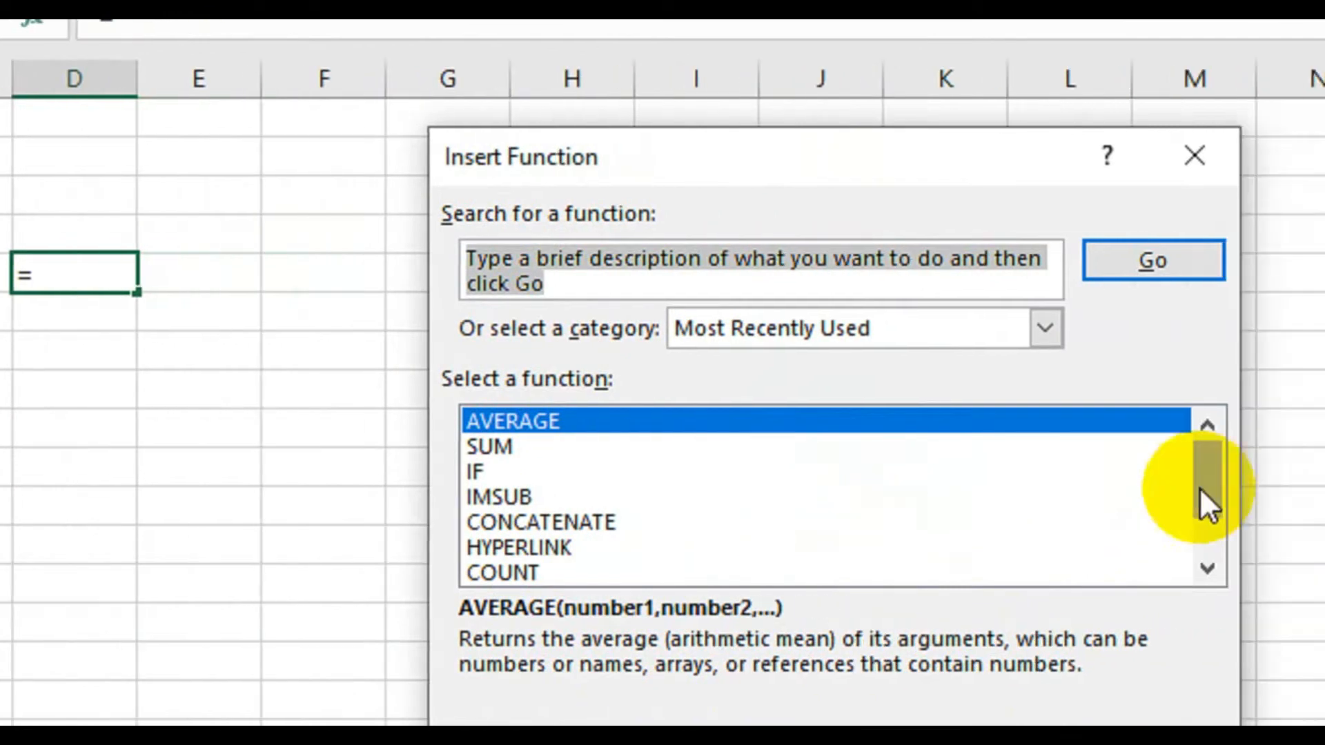
{"action": "left_click_drag", "start_coordinate": [1203, 498], "coordinate": [1212, 552]}
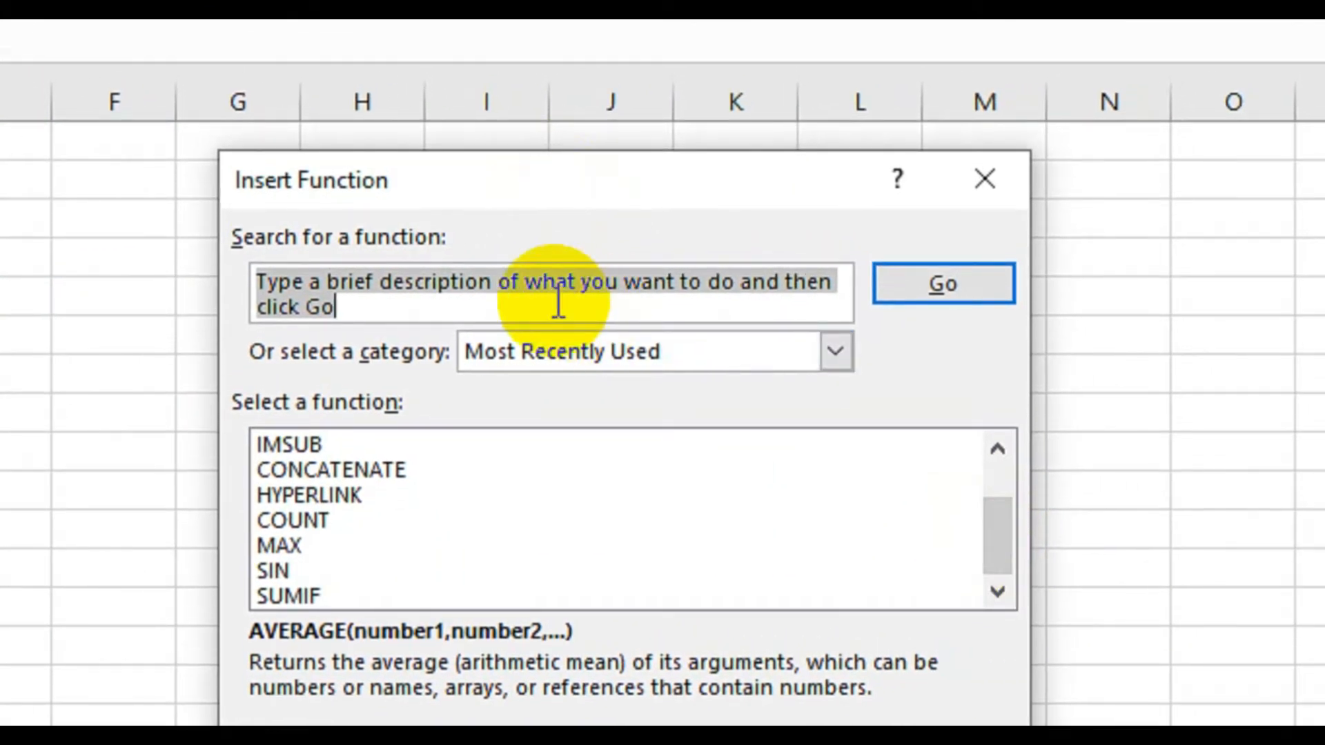
{"action": "type", "text": "sum"}
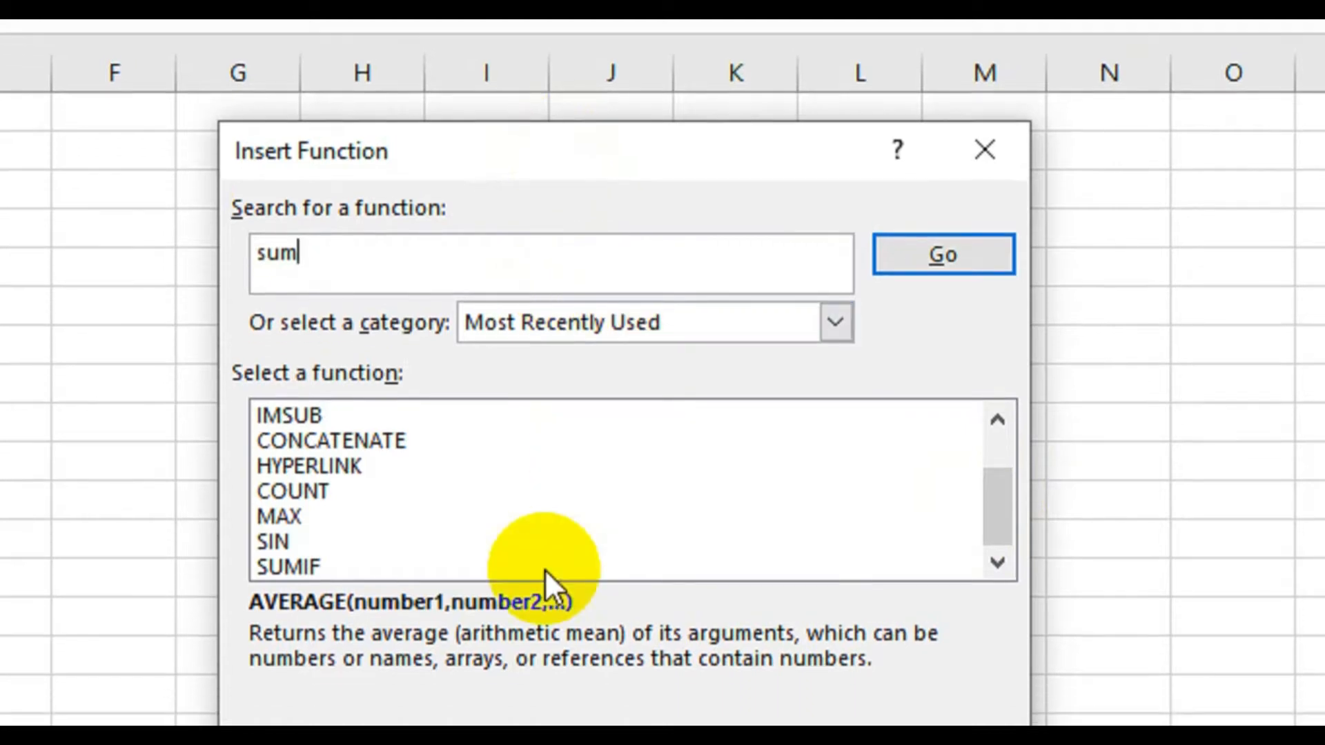
{"action": "left_click", "coordinate": [959, 256]}
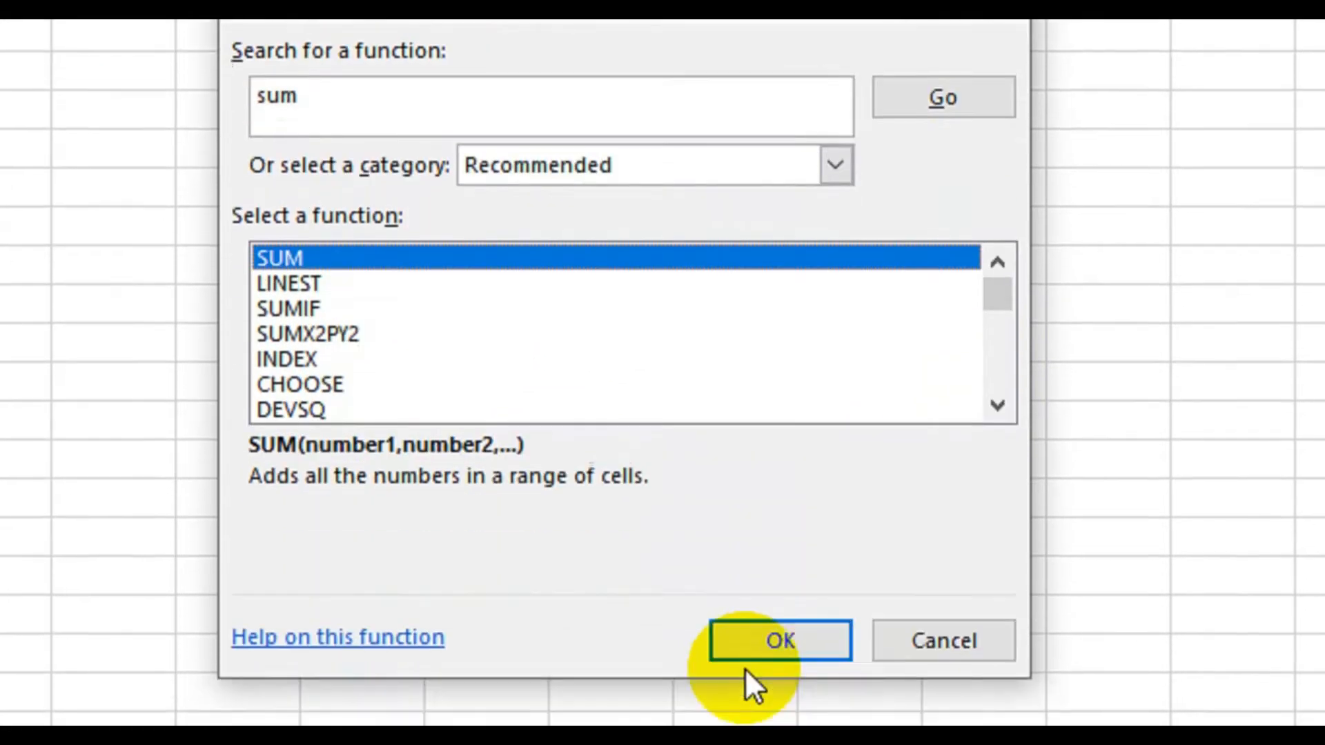
{"action": "left_click", "coordinate": [770, 633]}
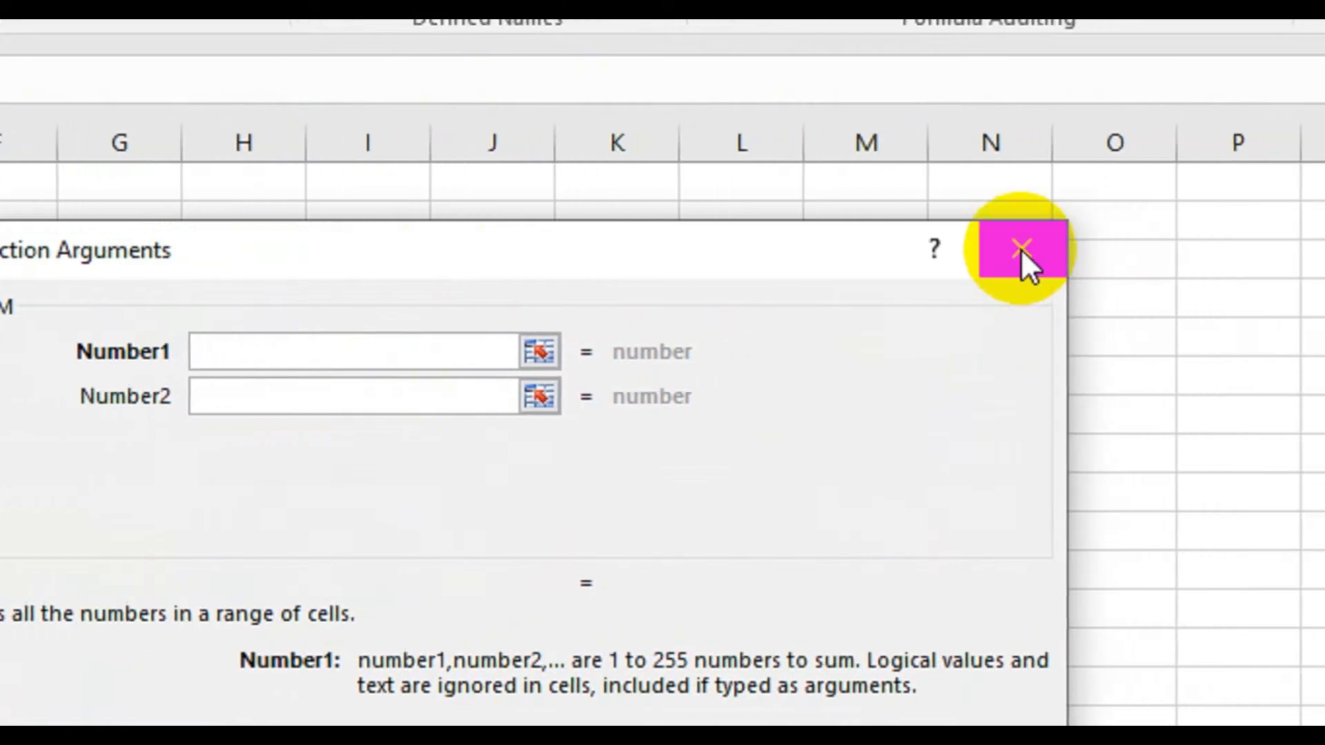
{"action": "left_click", "coordinate": [1021, 249]}
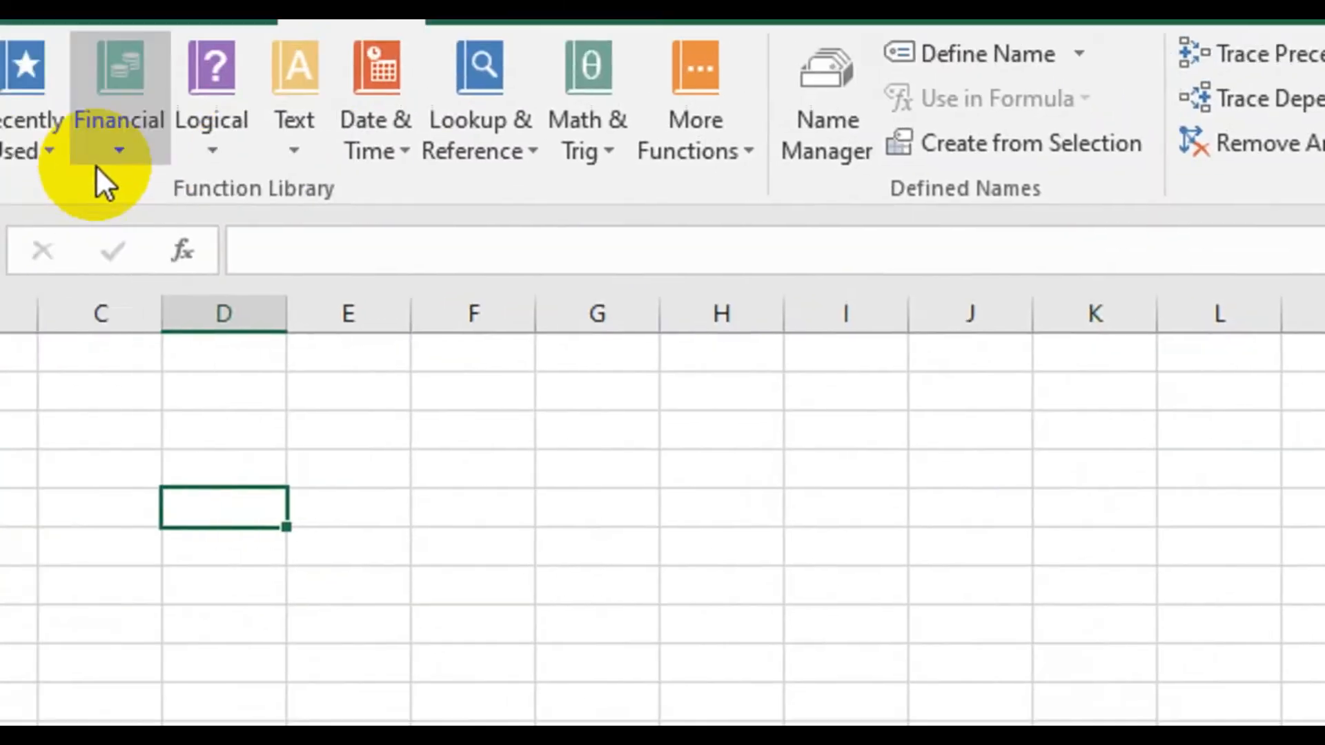
- Examine the recently used functions and the list of available financial functions
{"action": "left_click", "coordinate": [51, 153]}
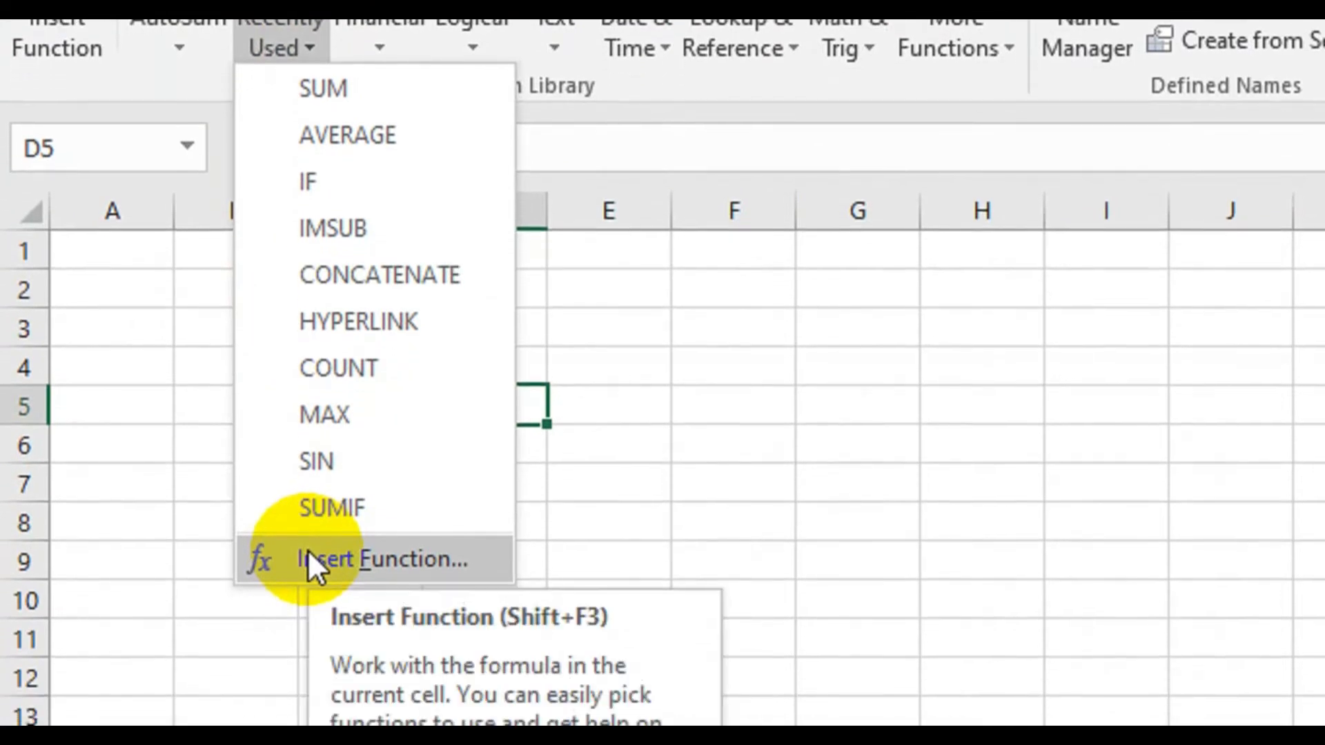
{"action": "left_click", "coordinate": [824, 413]}
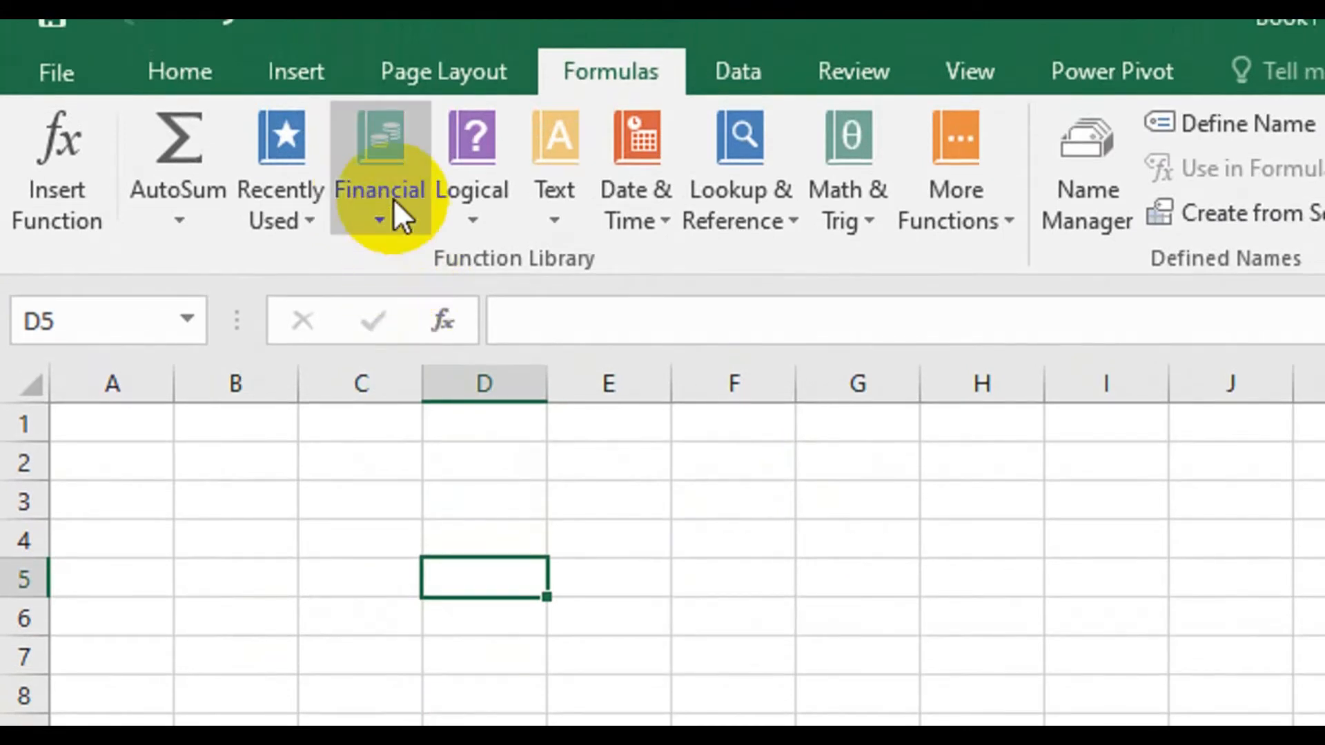
{"action": "left_click", "coordinate": [394, 200]}
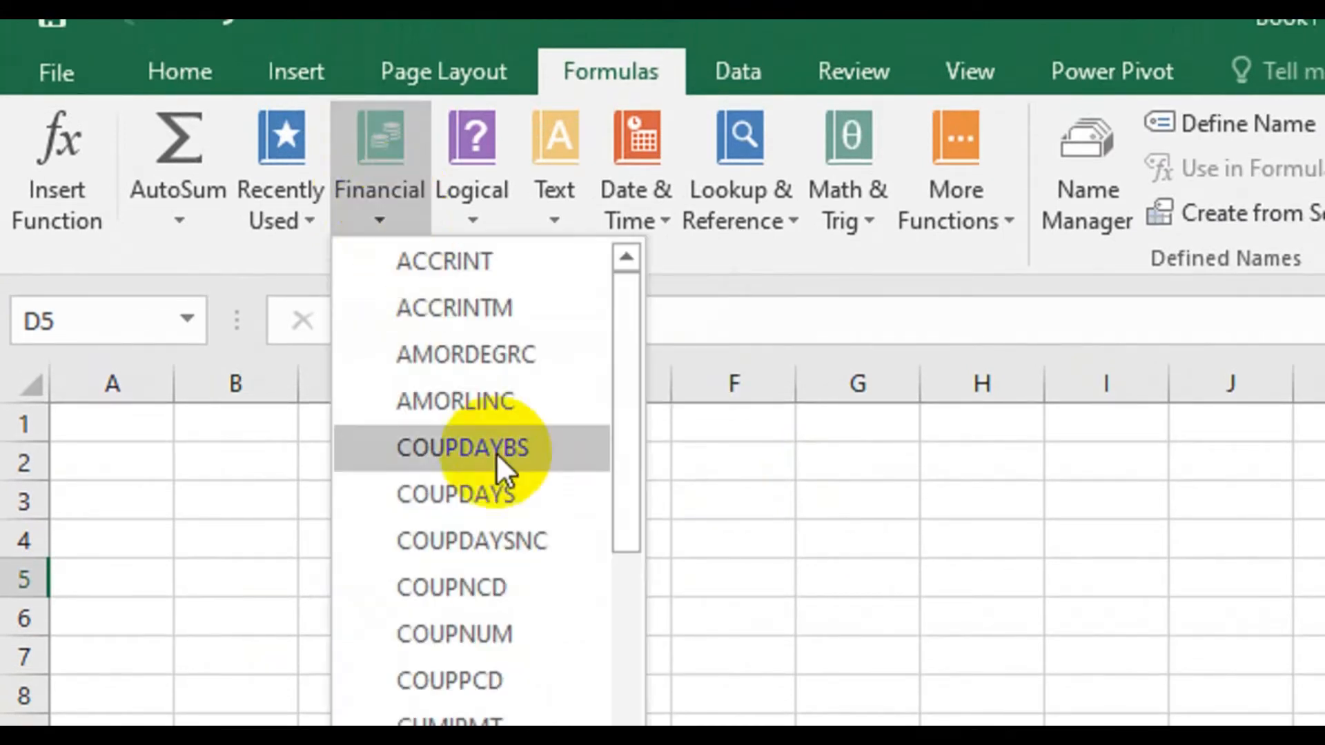
{"action": "left_click_drag", "start_coordinate": [626, 404], "coordinate": [615, 454]}
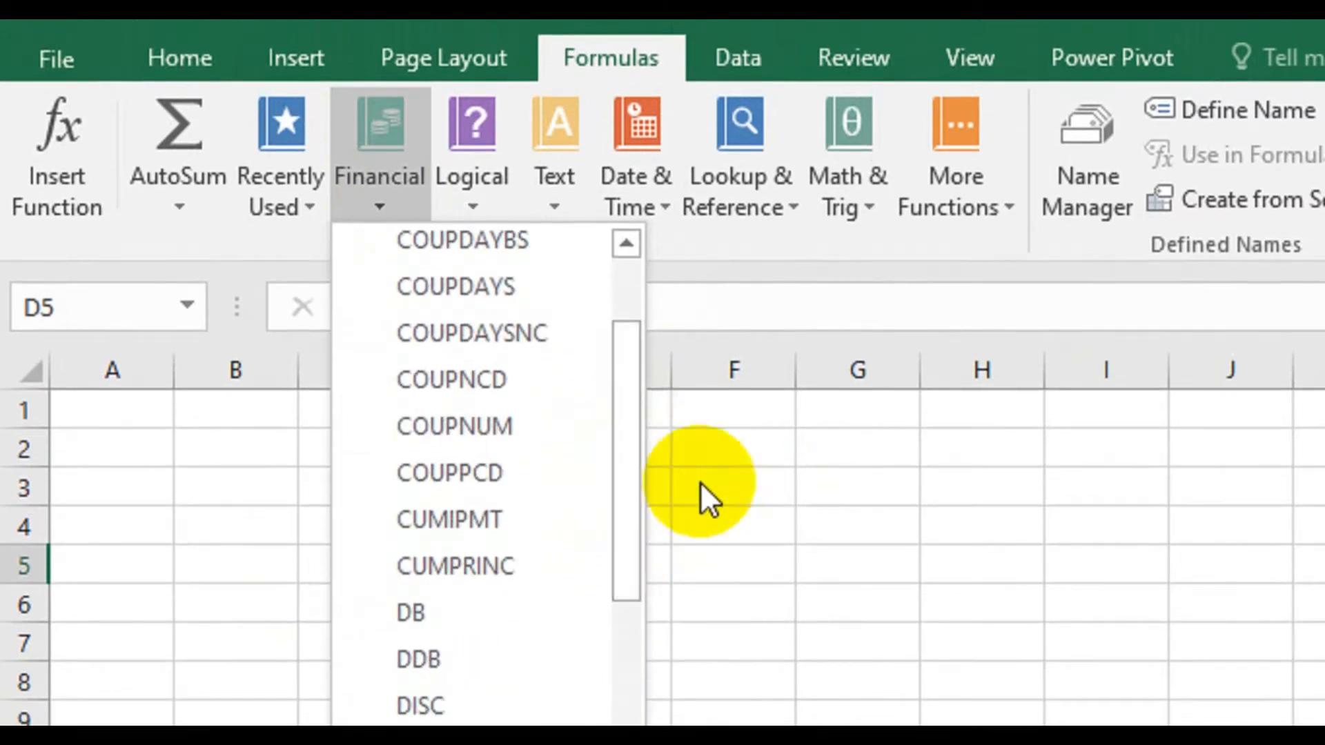
{"action": "left_click", "coordinate": [787, 507]}
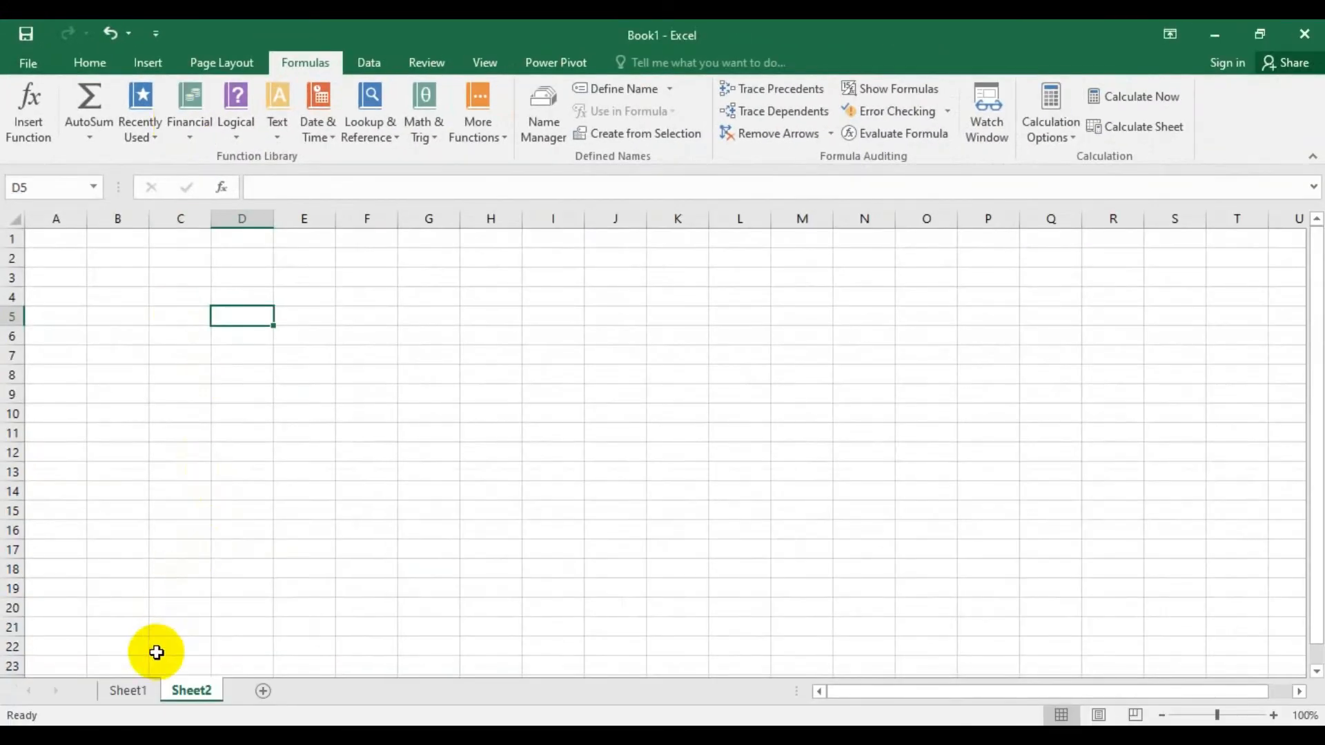
- Switch to Sheet1 and select cell B5 beside the monthly installment label
{"action": "left_click", "coordinate": [131, 694]}
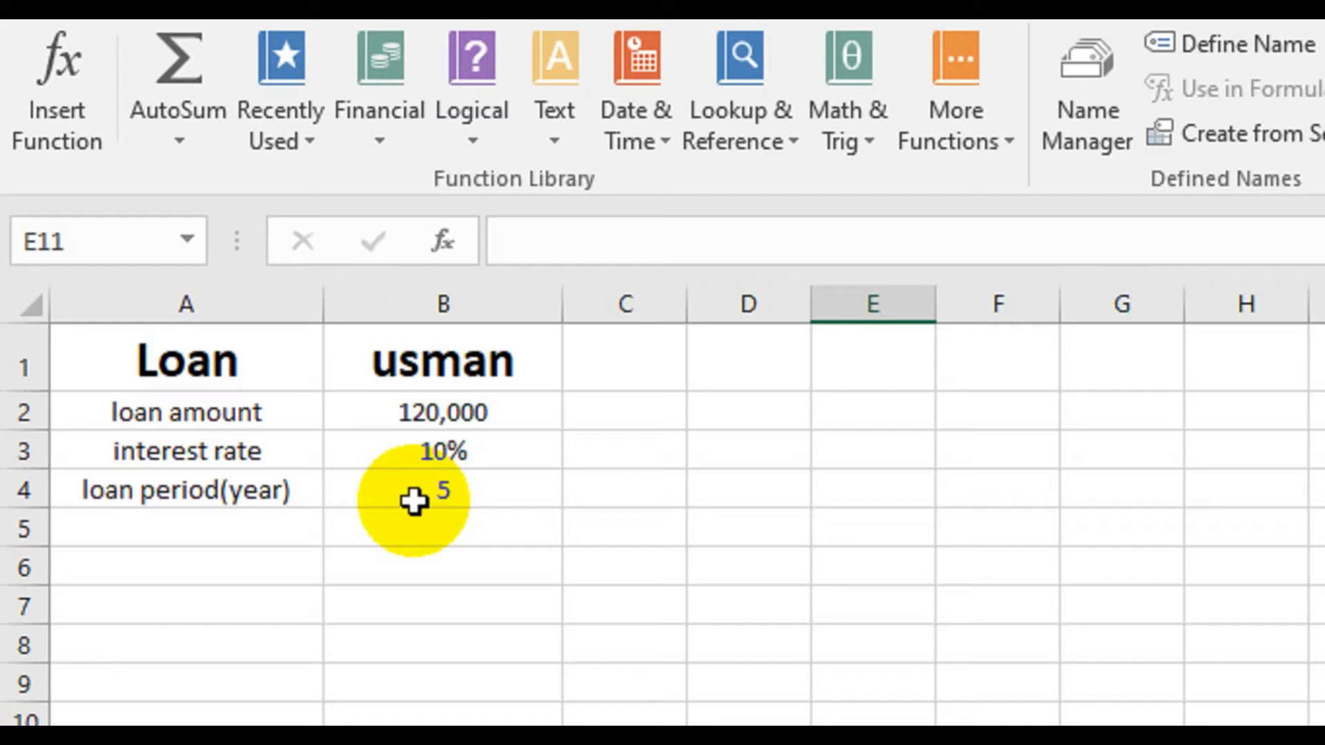
{"action": "left_click", "coordinate": [418, 522]}
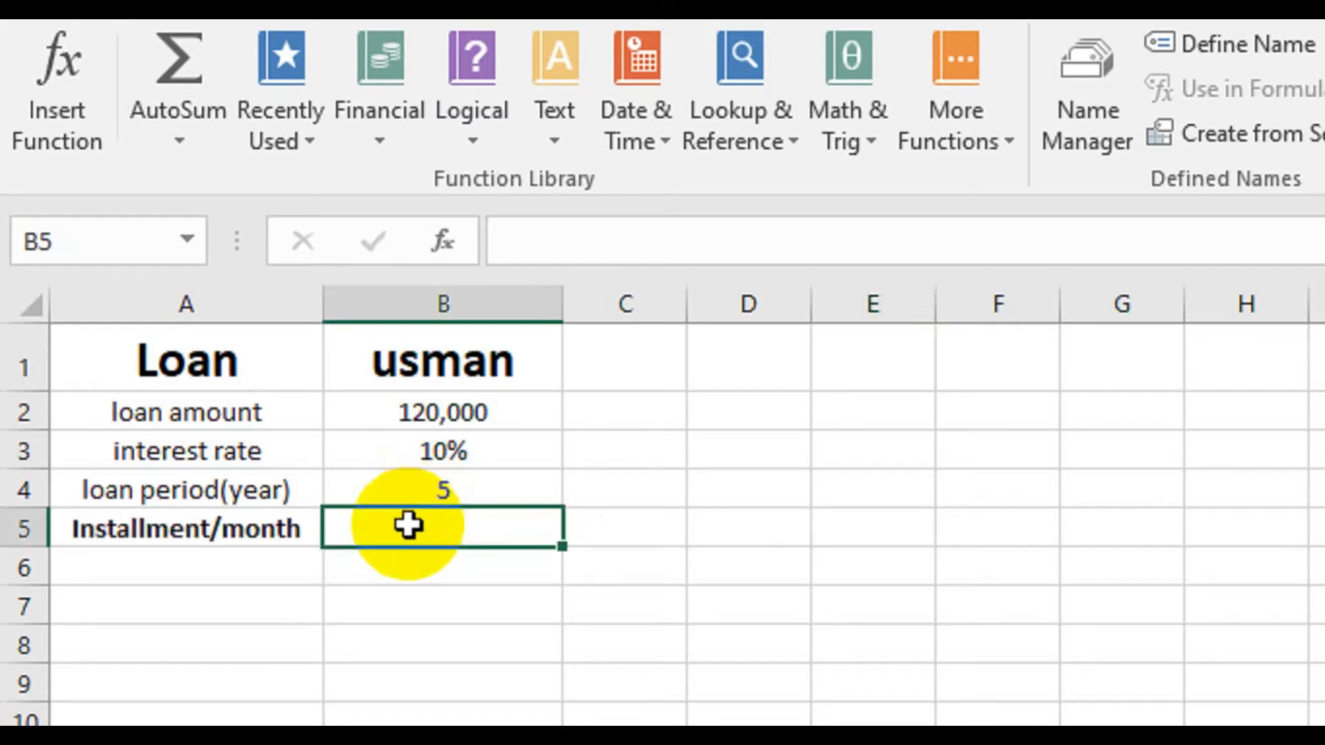
{"action": "double_click", "coordinate": [408, 529]}
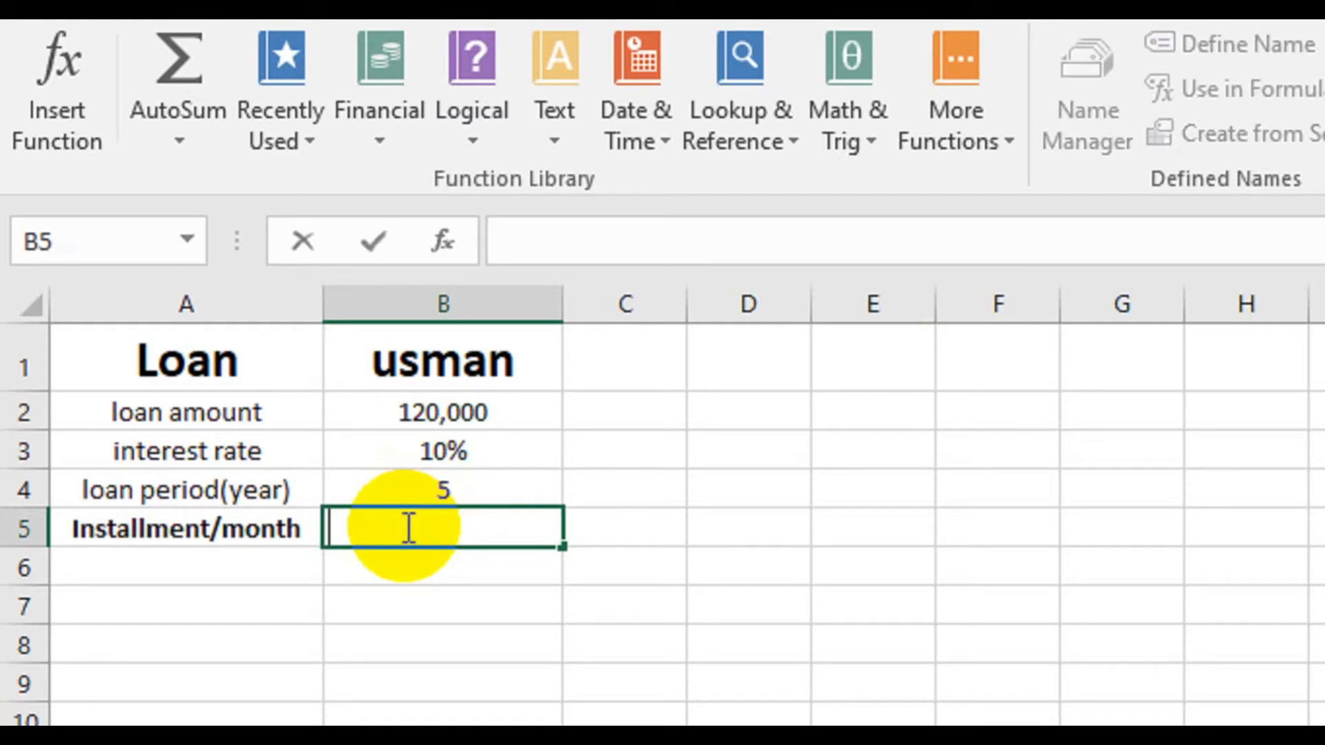
{"action": "type", "text": "=pm"}
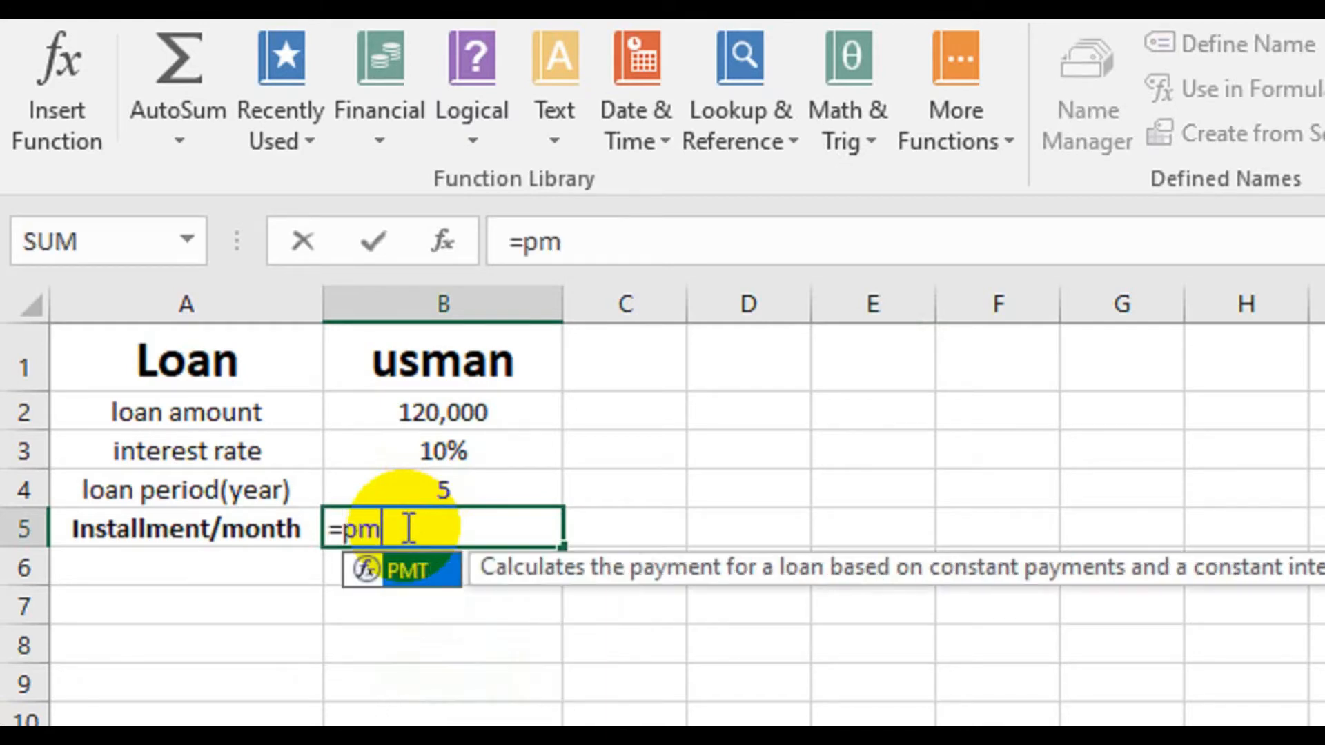
{"action": "type", "text": "t"}
{"action": "type", "text": "("}
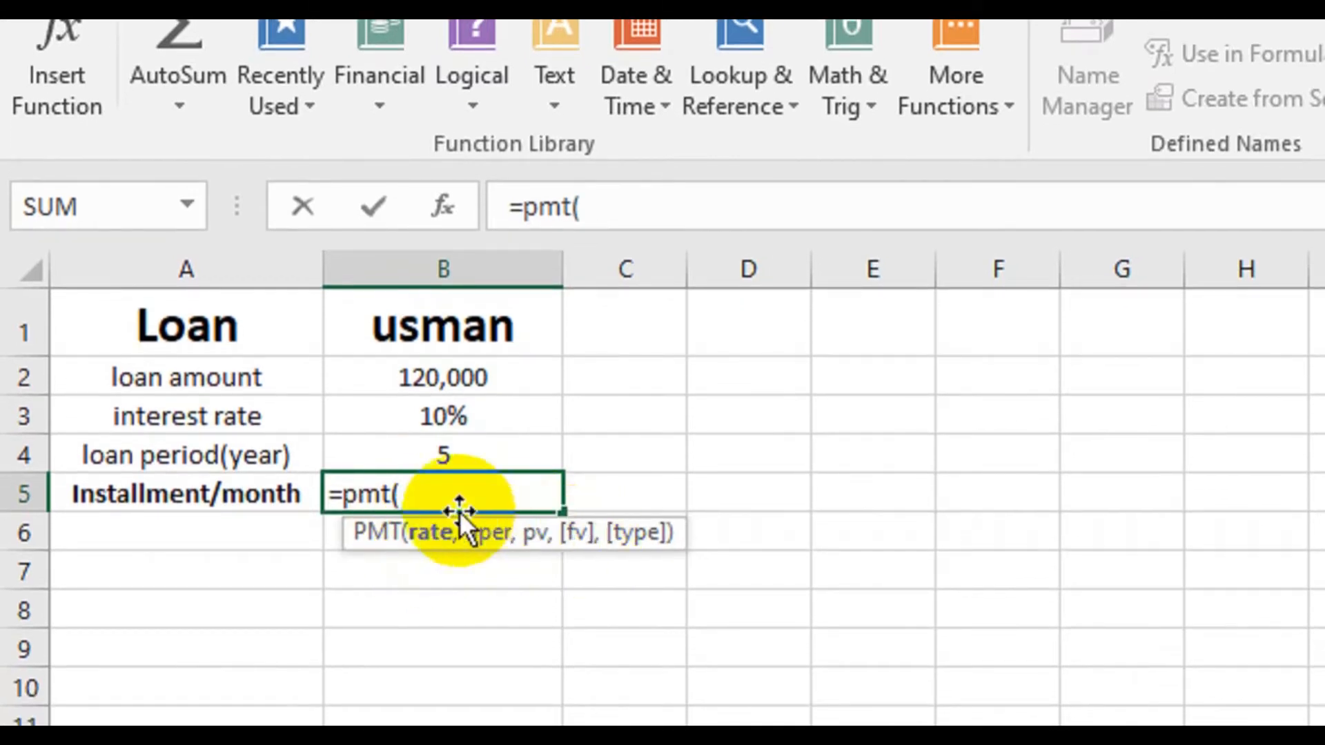
{"action": "key", "text": "BackSpace"}
{"action": "key", "text": "BackSpace"}
{"action": "key", "text": "BackSpace"}
{"action": "key", "text": "BackSpace"}
{"action": "key", "text": "BackSpace"}
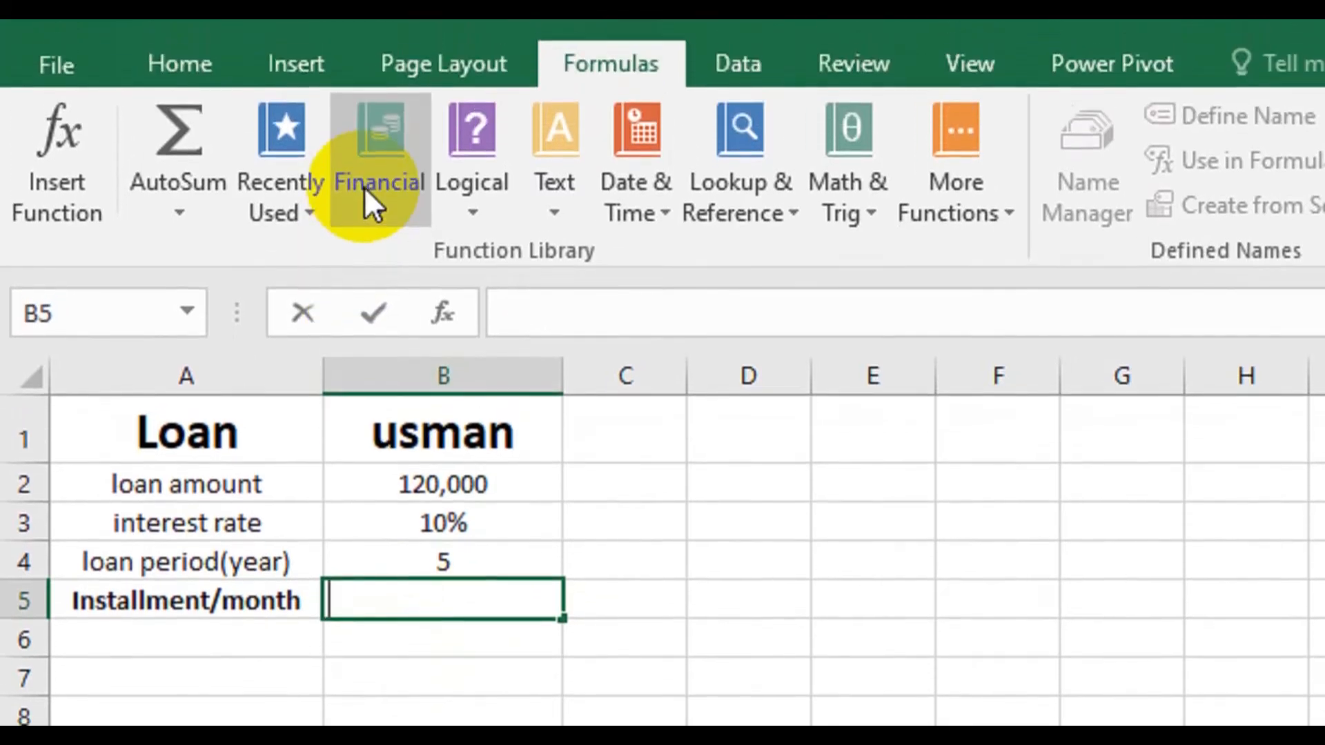
- Find PMT among the financial functions and view its argument fields, closing them without entering values
{"action": "left_click", "coordinate": [366, 152]}
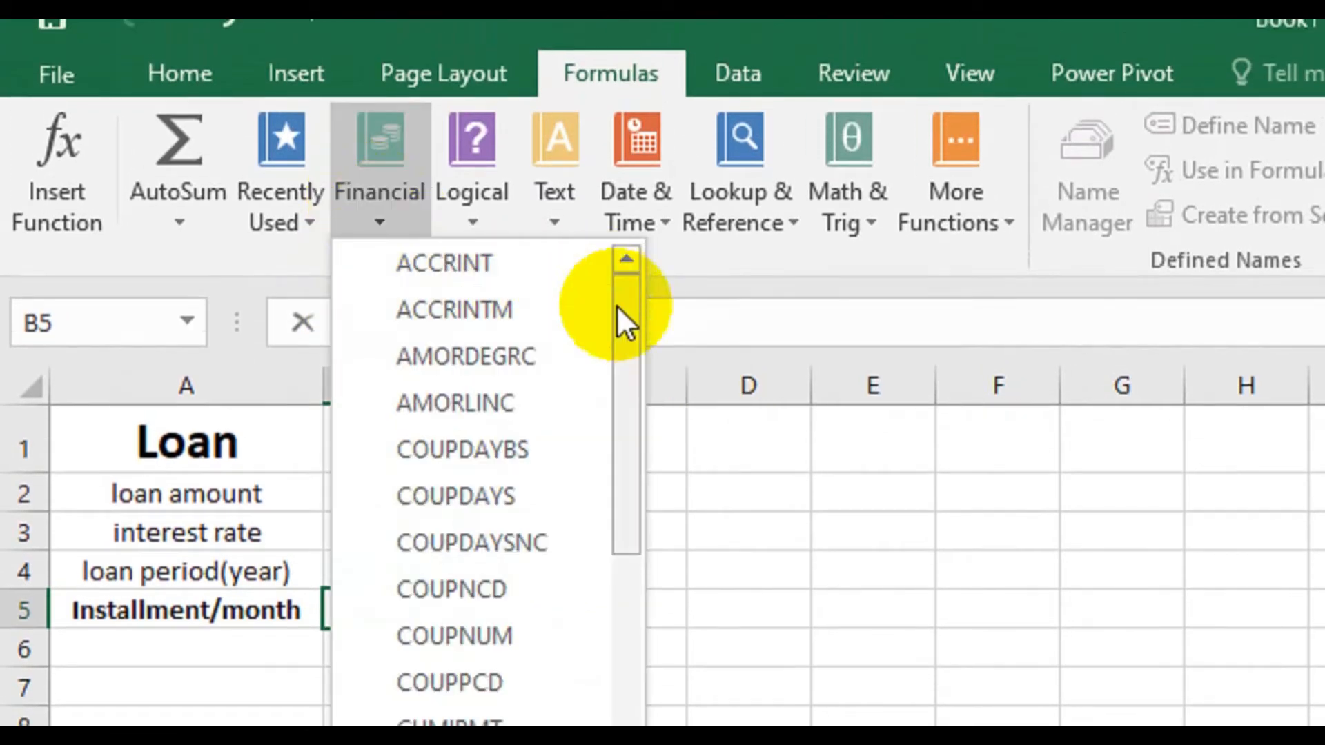
{"action": "left_click_drag", "start_coordinate": [626, 317], "coordinate": [632, 687]}
{"action": "left_click_drag", "start_coordinate": [632, 558], "coordinate": [632, 566]}
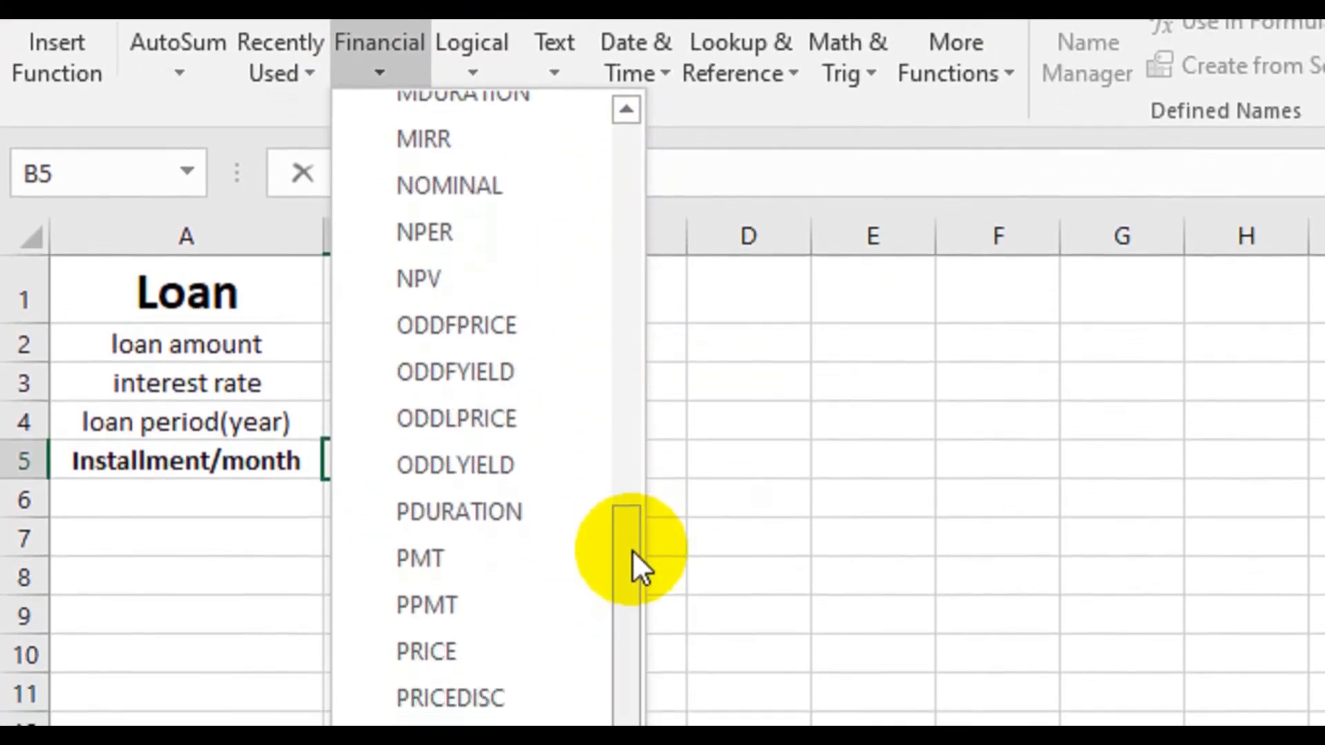
{"action": "left_click", "coordinate": [414, 557]}
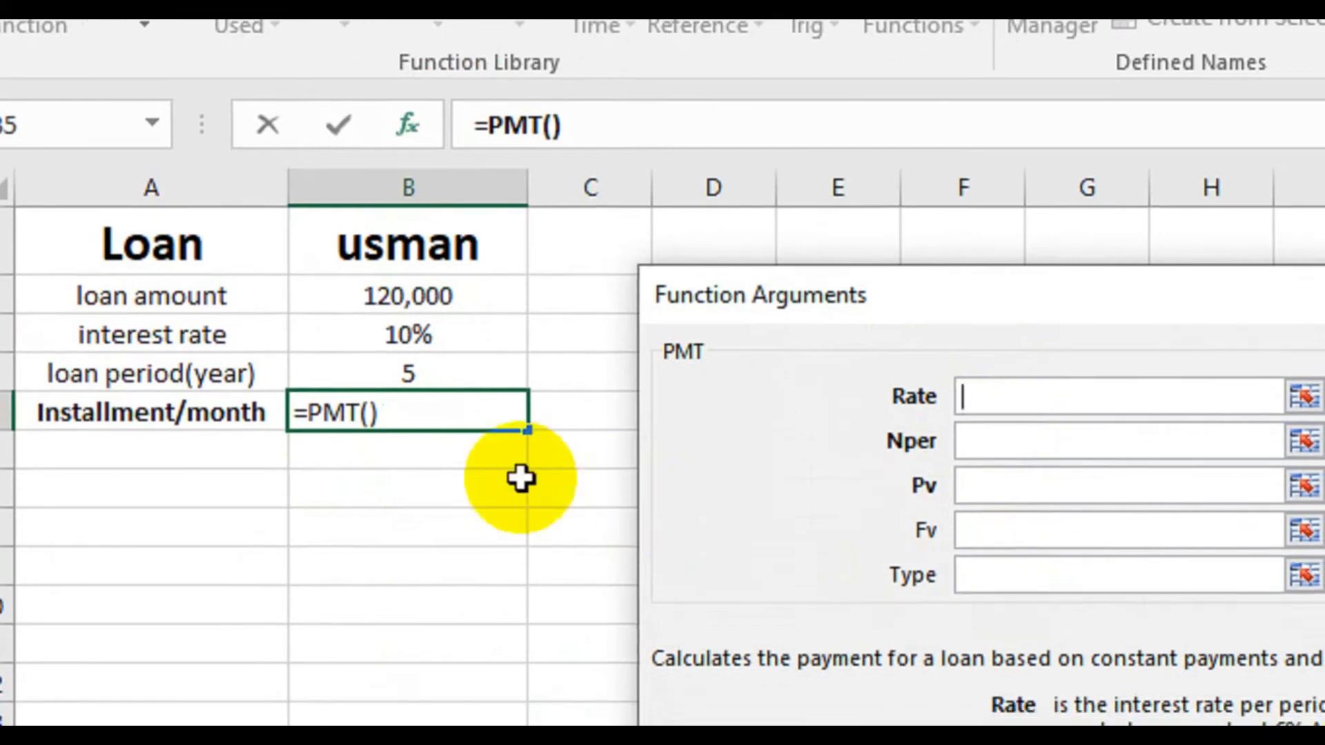
{"action": "left_click", "coordinate": [996, 440]}
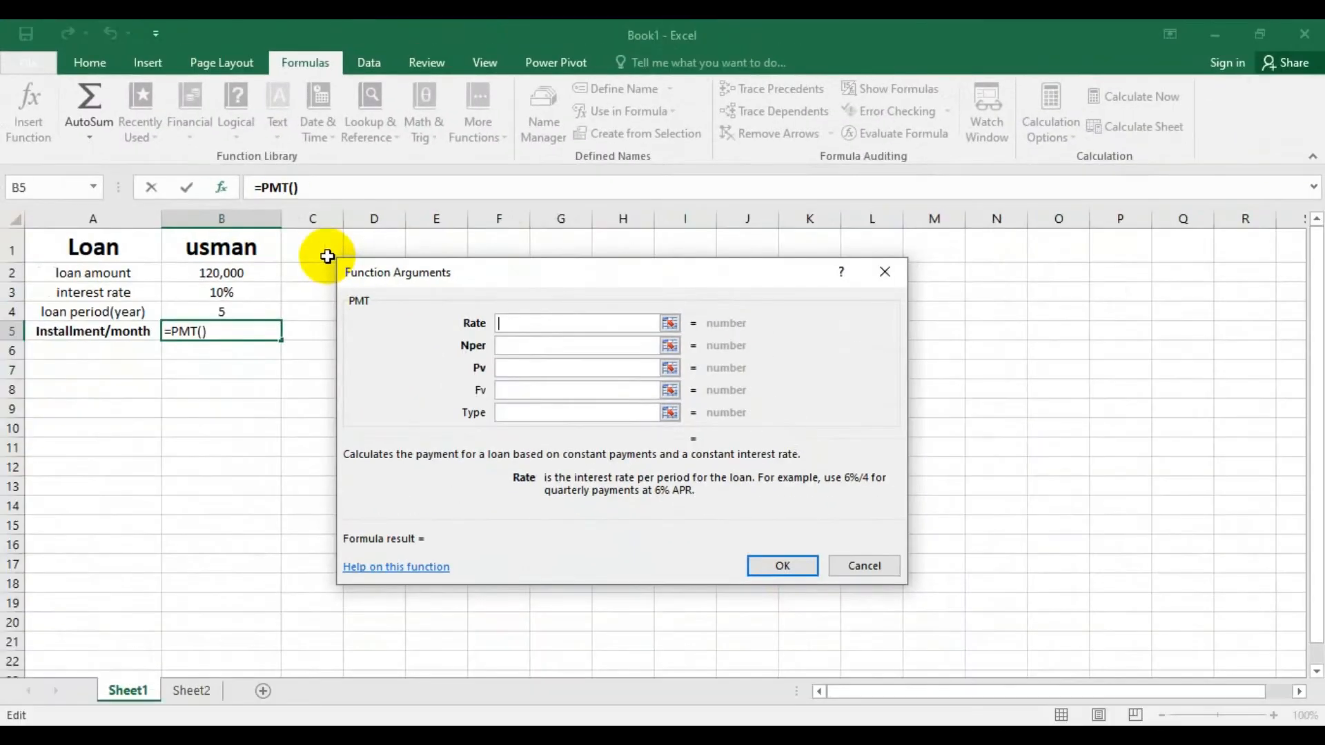
{"action": "left_click", "coordinate": [883, 269]}
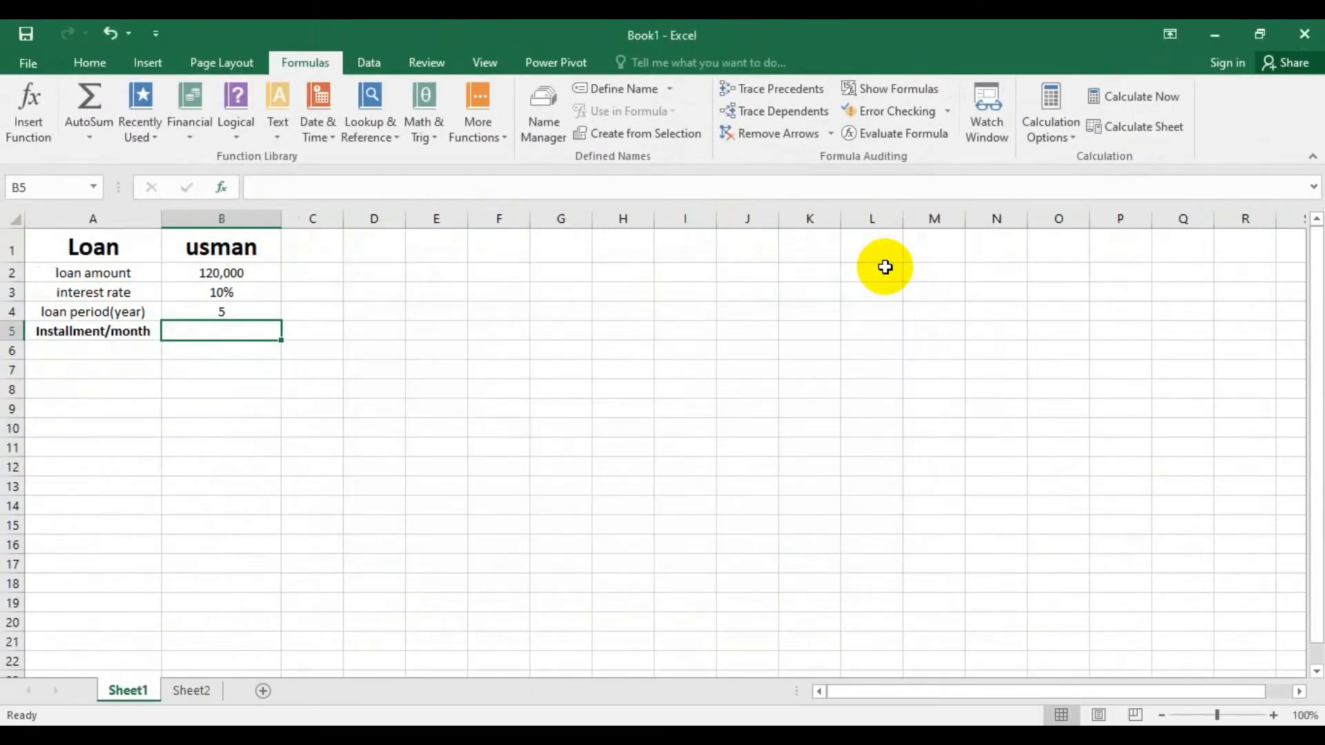
- Begin a PMT formula in B5 with the monthly interest rate B3/12 as its rate argument
{"action": "double_click", "coordinate": [239, 334]}
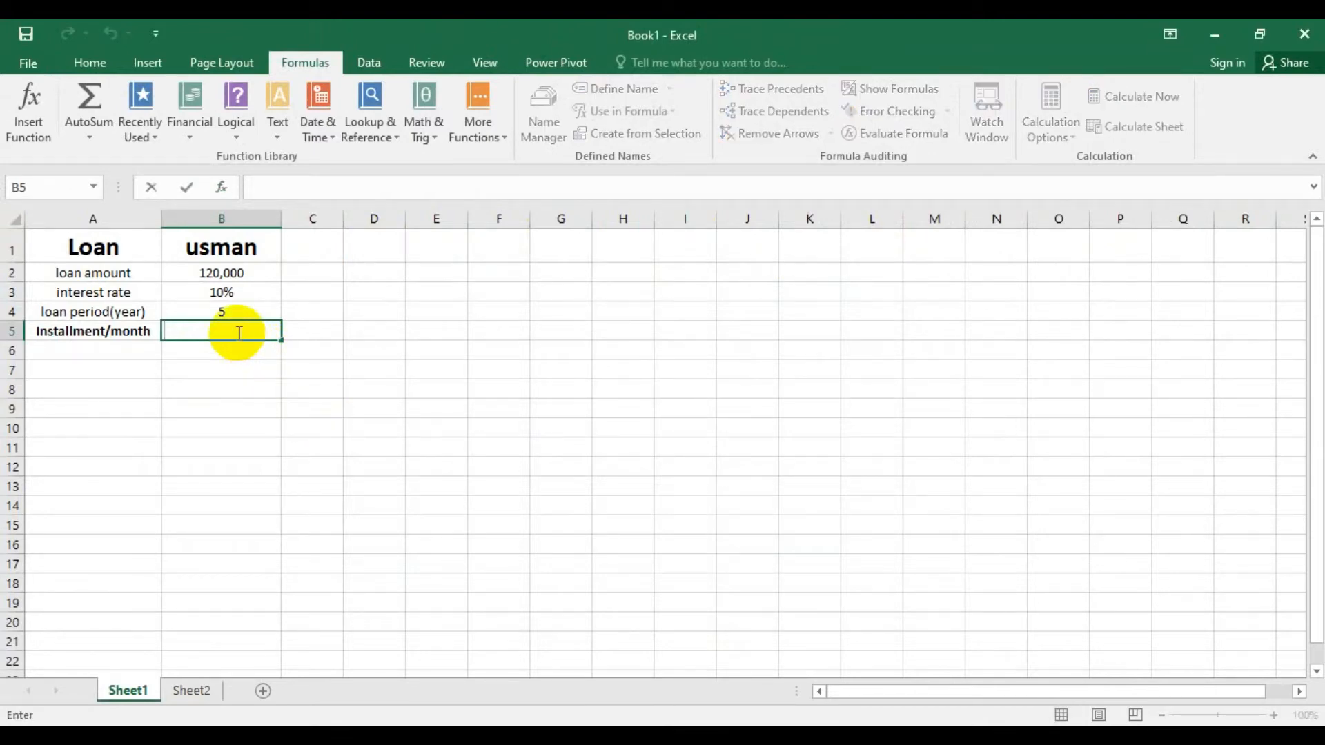
{"action": "type", "text": "=pmt"}
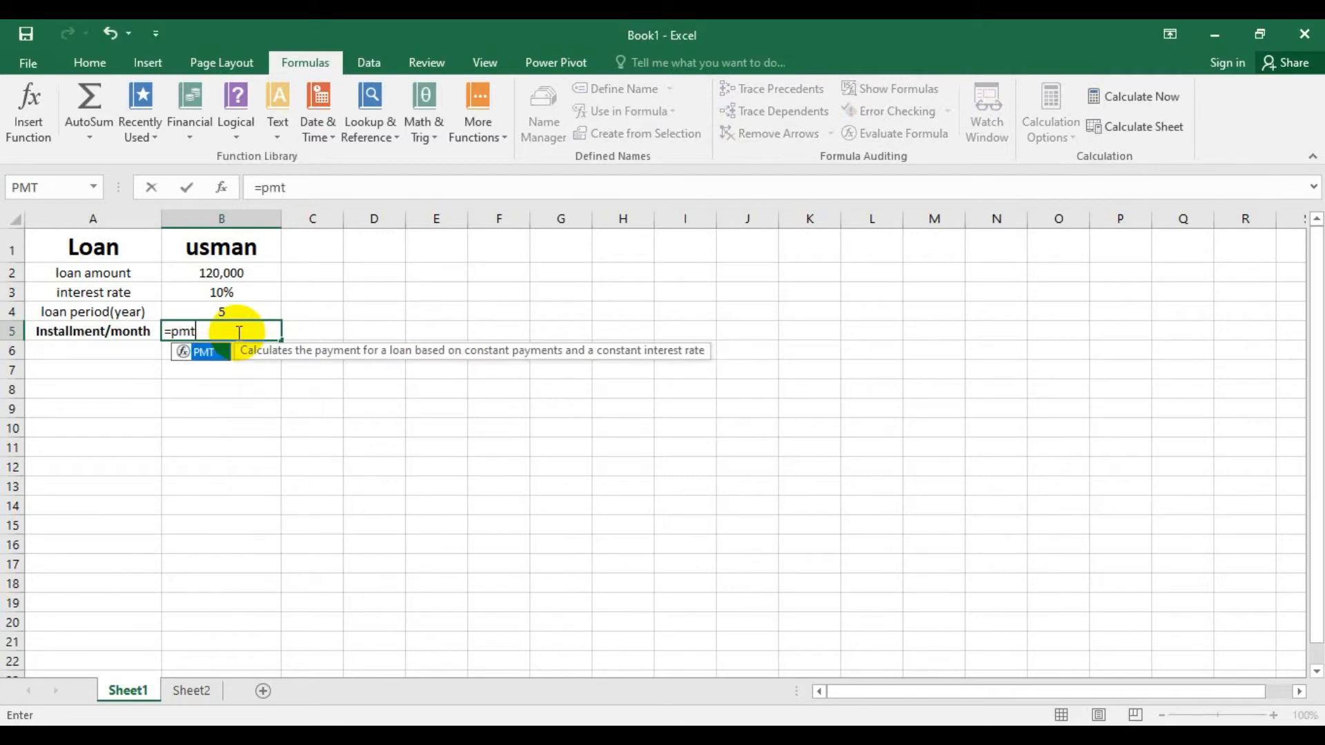
{"action": "type", "text": "("}
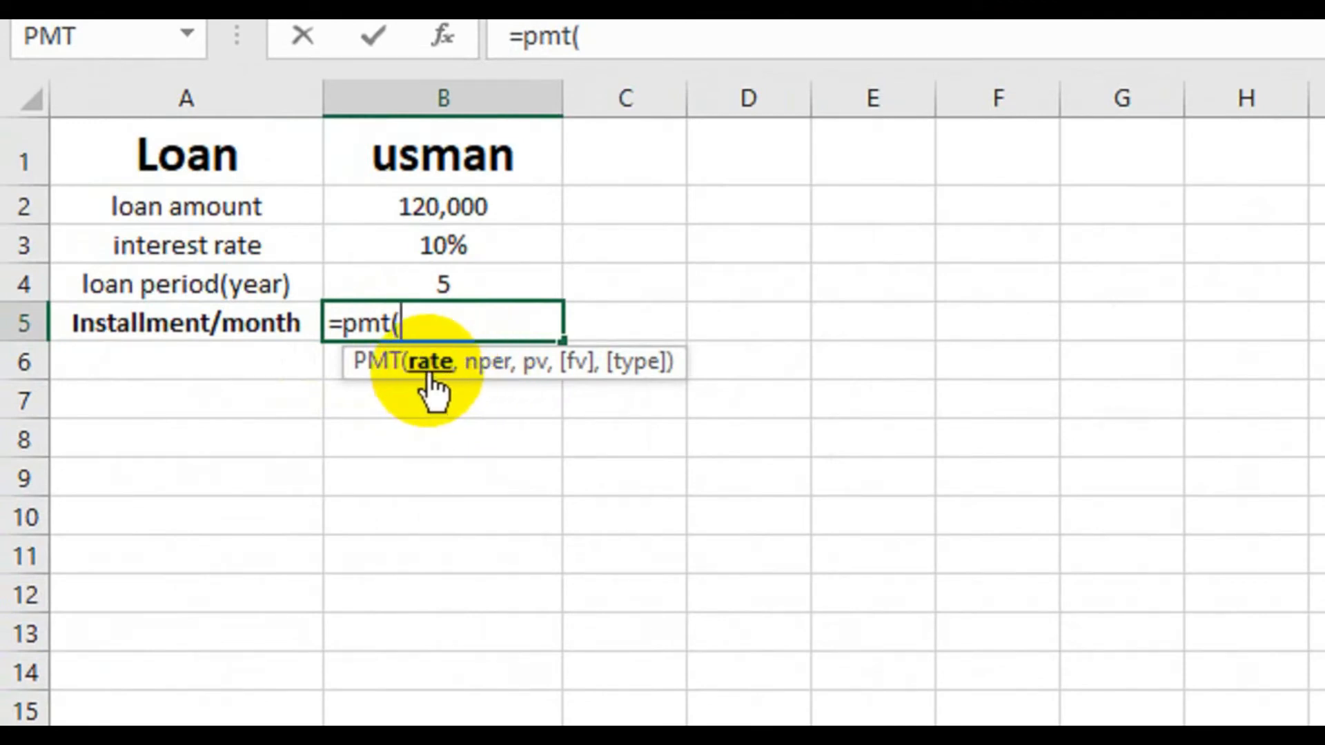
{"action": "left_click", "coordinate": [410, 249]}
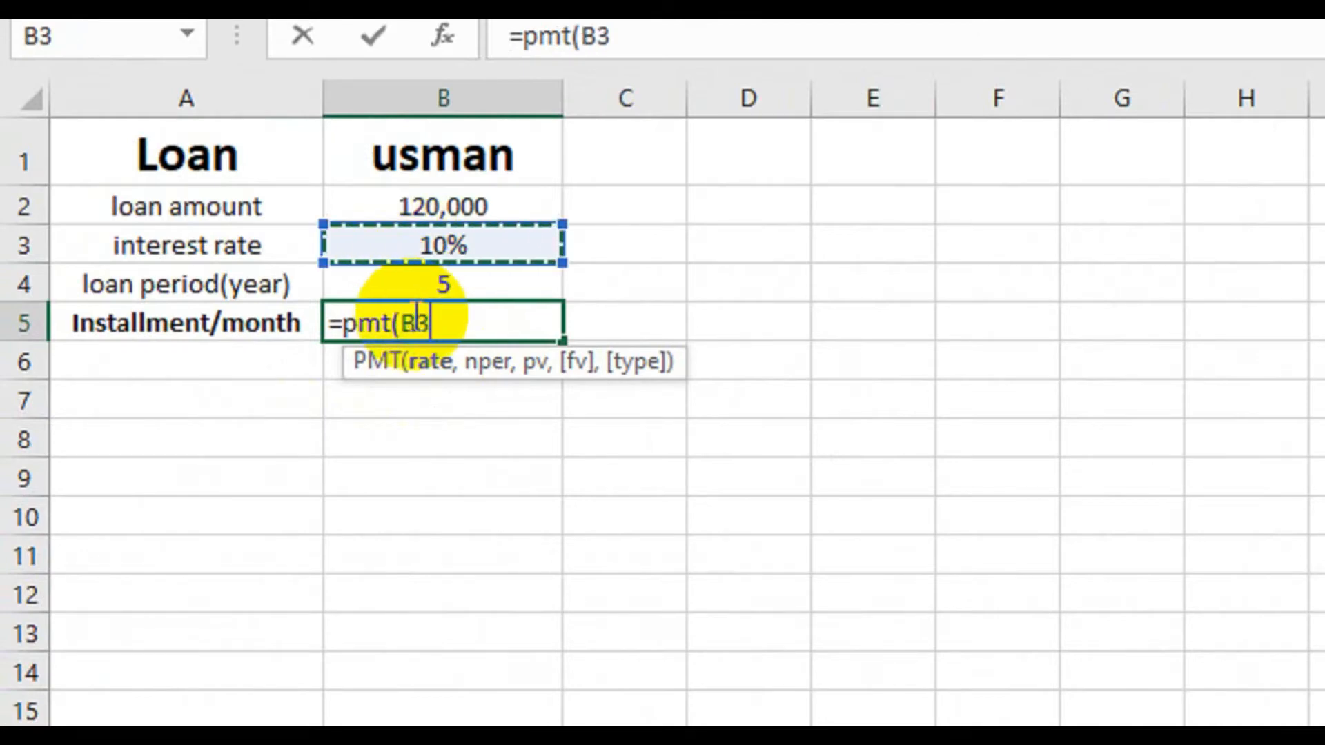
{"action": "type", "text": "/12"}
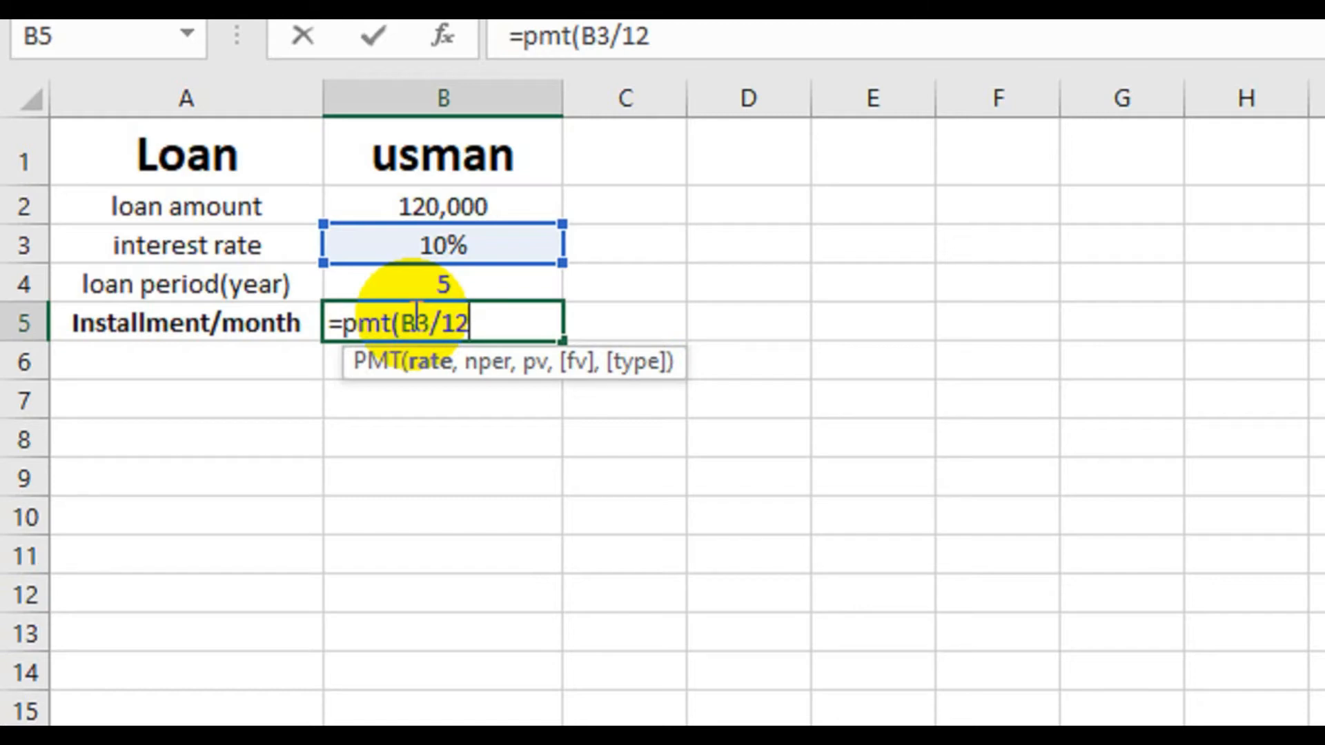
{"action": "type", "text": ","}
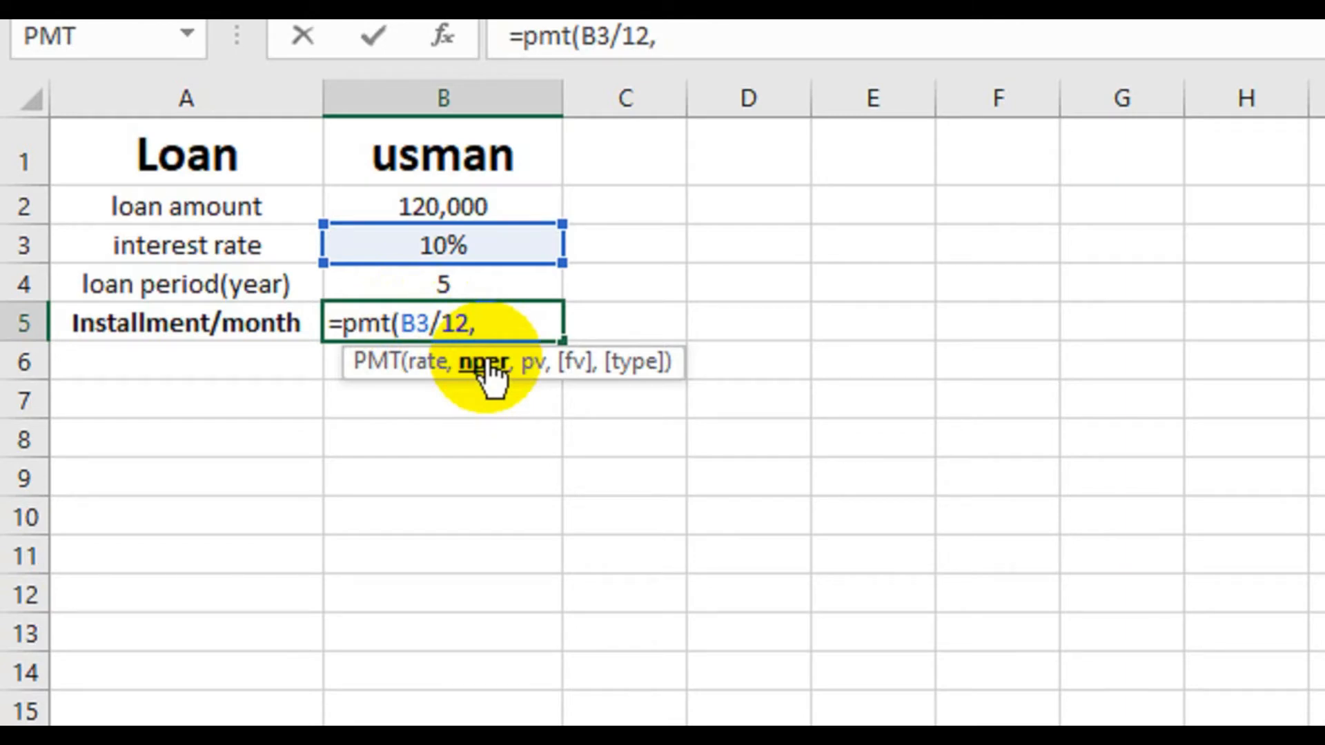
- Complete the PMT formula in B5 with B4*12 as the number of periods and B2 as the present value
{"action": "left_click", "coordinate": [454, 281]}
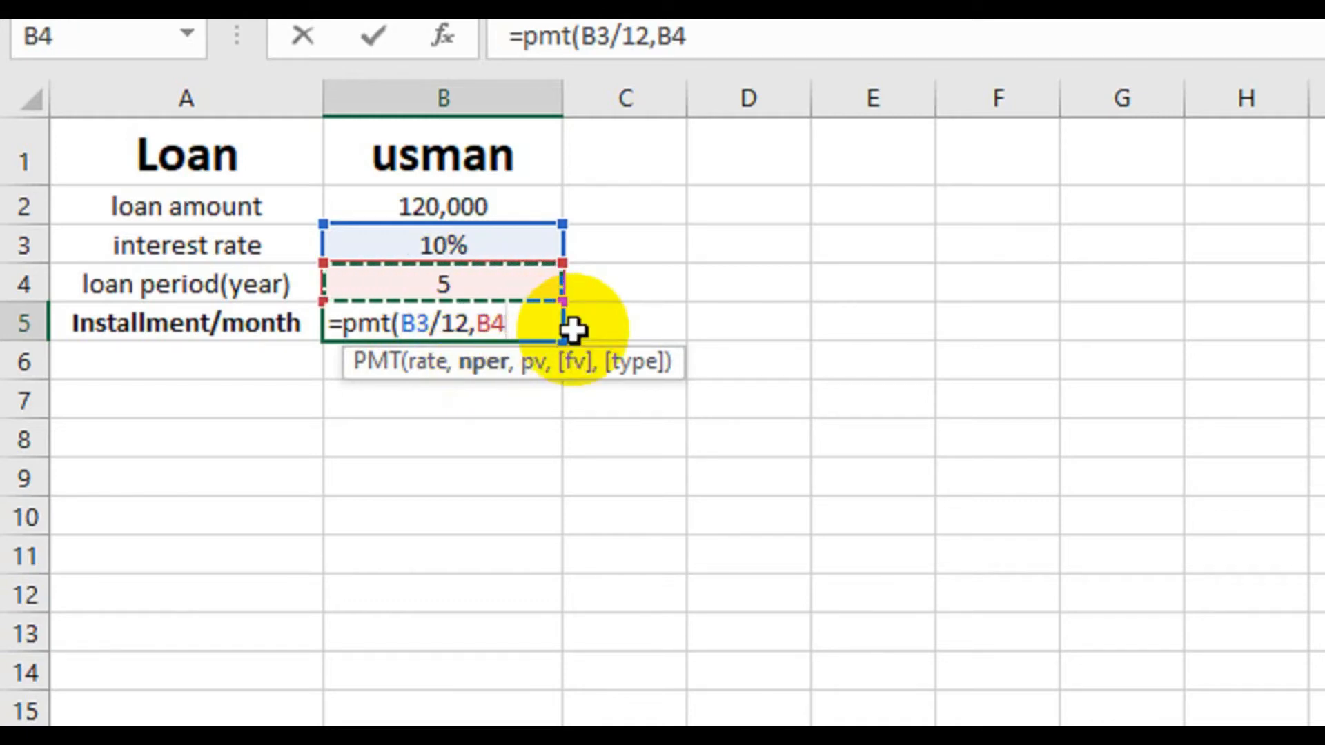
{"action": "type", "text": "*12"}
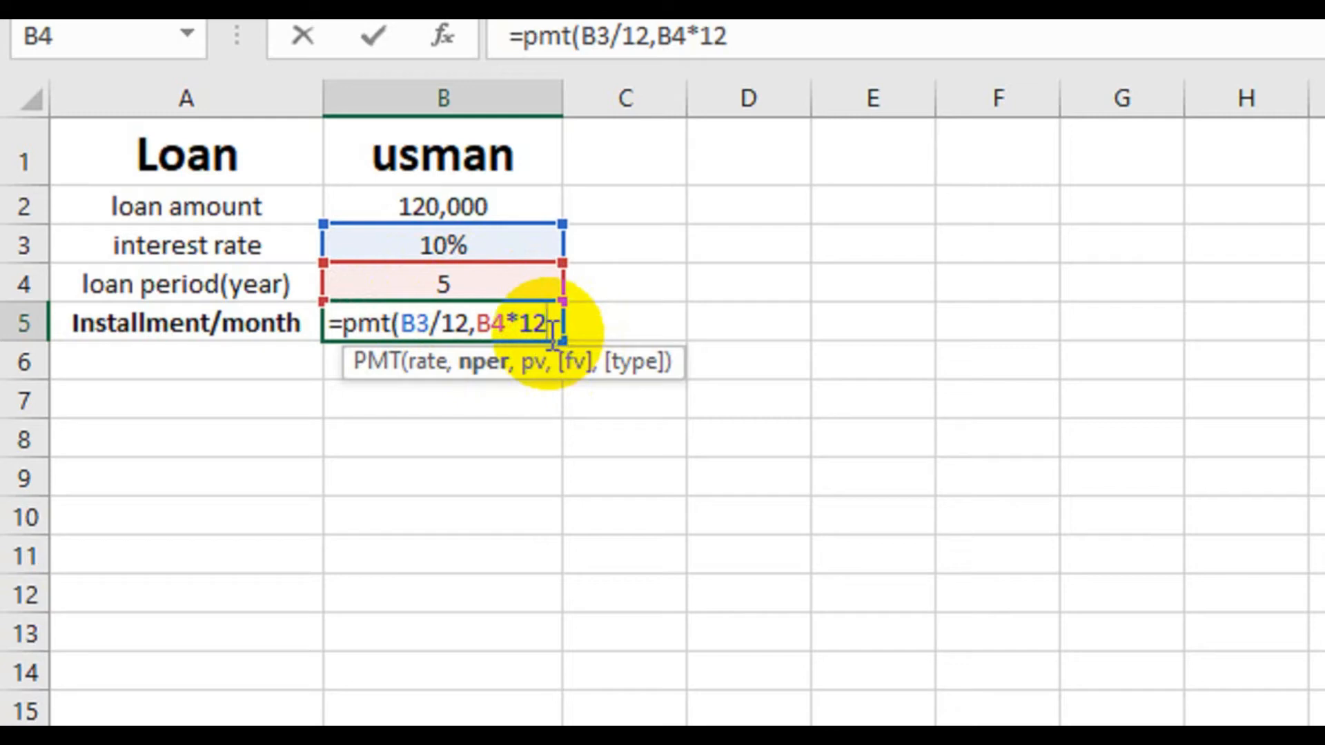
{"action": "type", "text": ","}
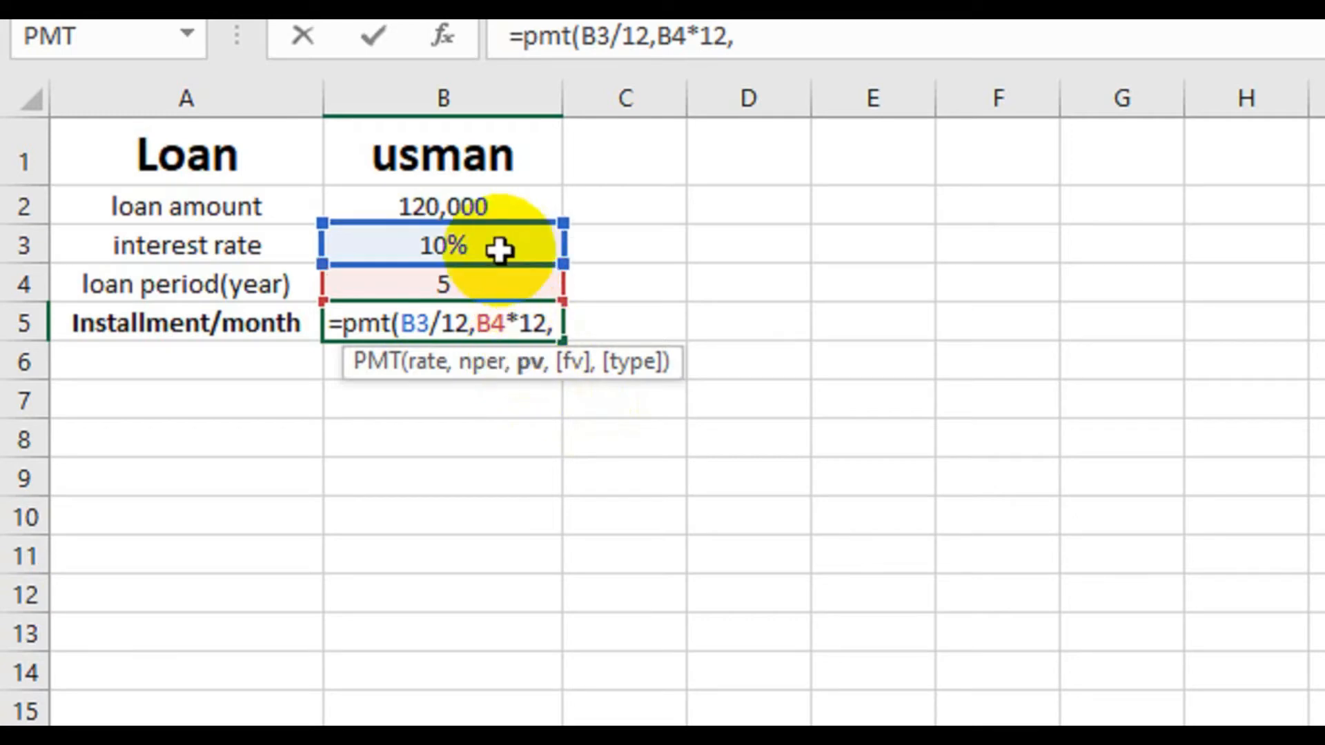
{"action": "left_click", "coordinate": [449, 200]}
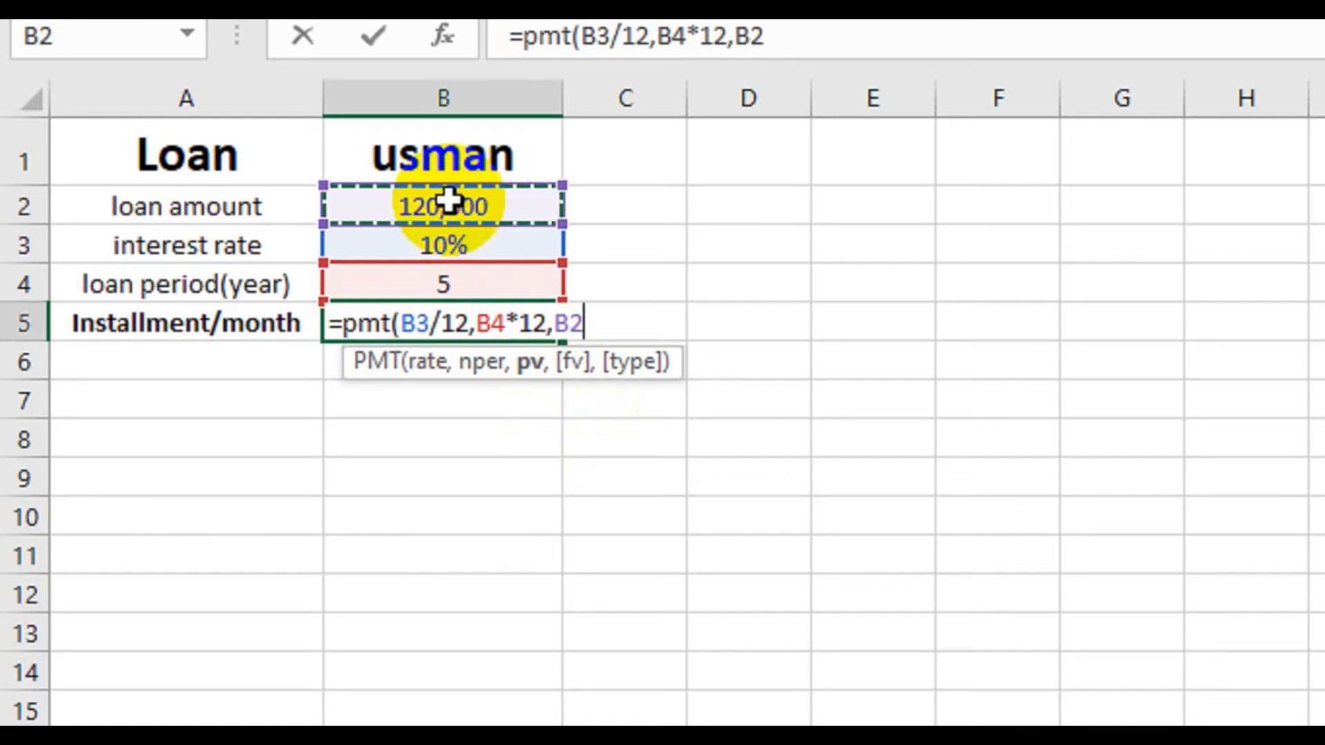
{"action": "type", "text": ")"}
{"action": "key", "text": "Return"}
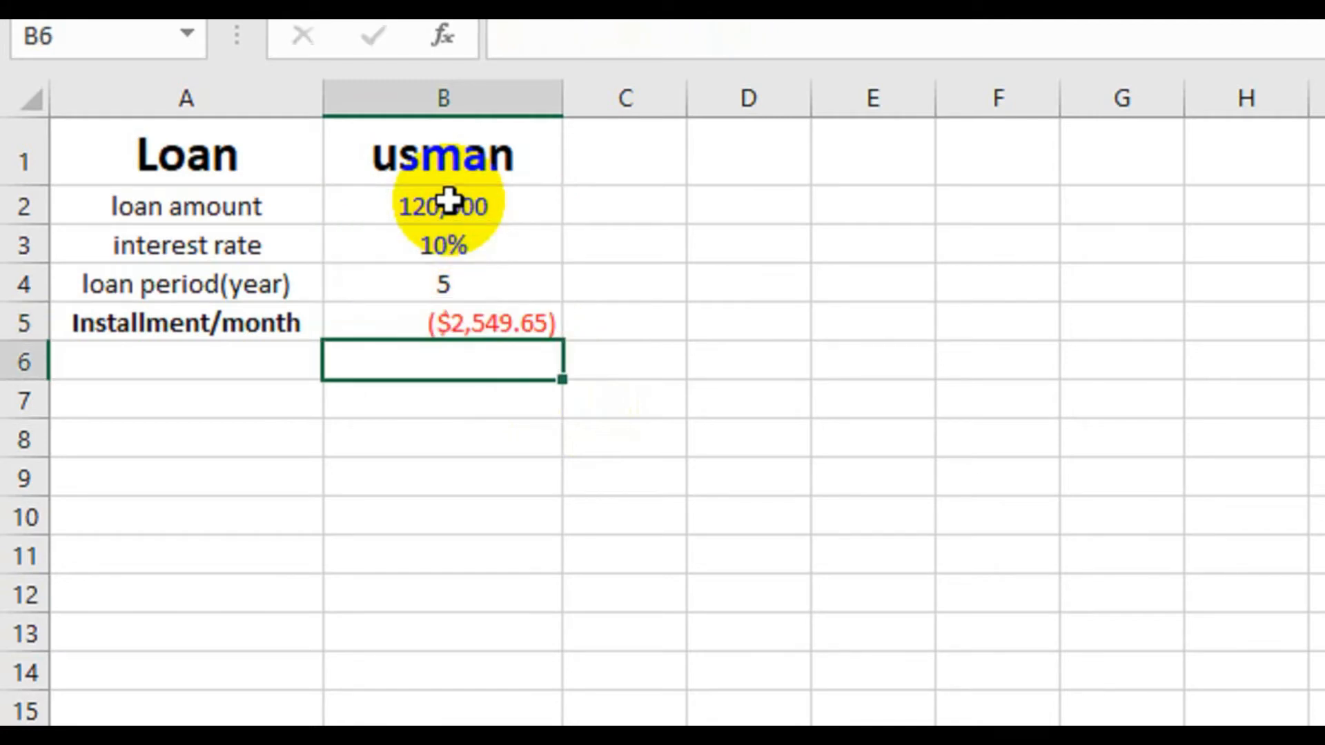
- Apply the comma number style to the monthly installment in B5
{"action": "left_click", "coordinate": [484, 325]}
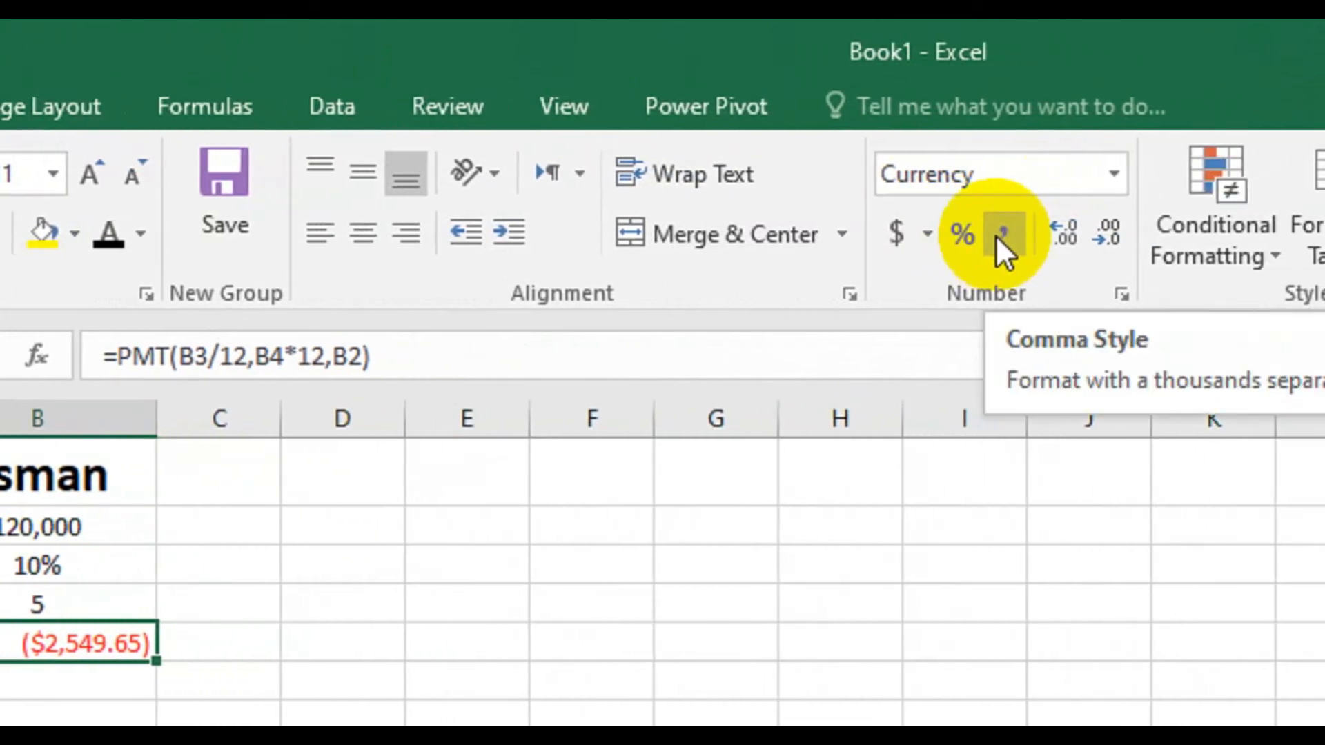
{"action": "left_click", "coordinate": [1006, 238]}
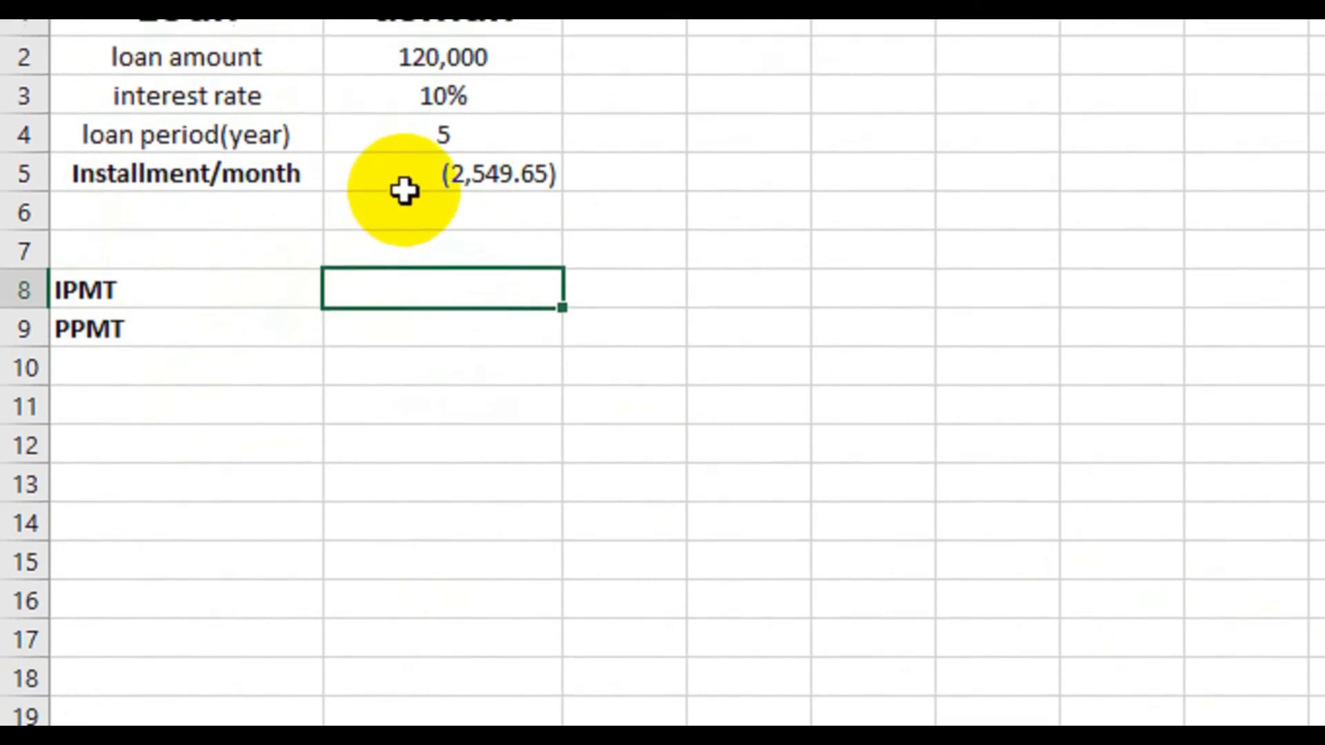
- Begin an IPMT formula in cell B8 beside the IPMT label
{"action": "double_click", "coordinate": [384, 290]}
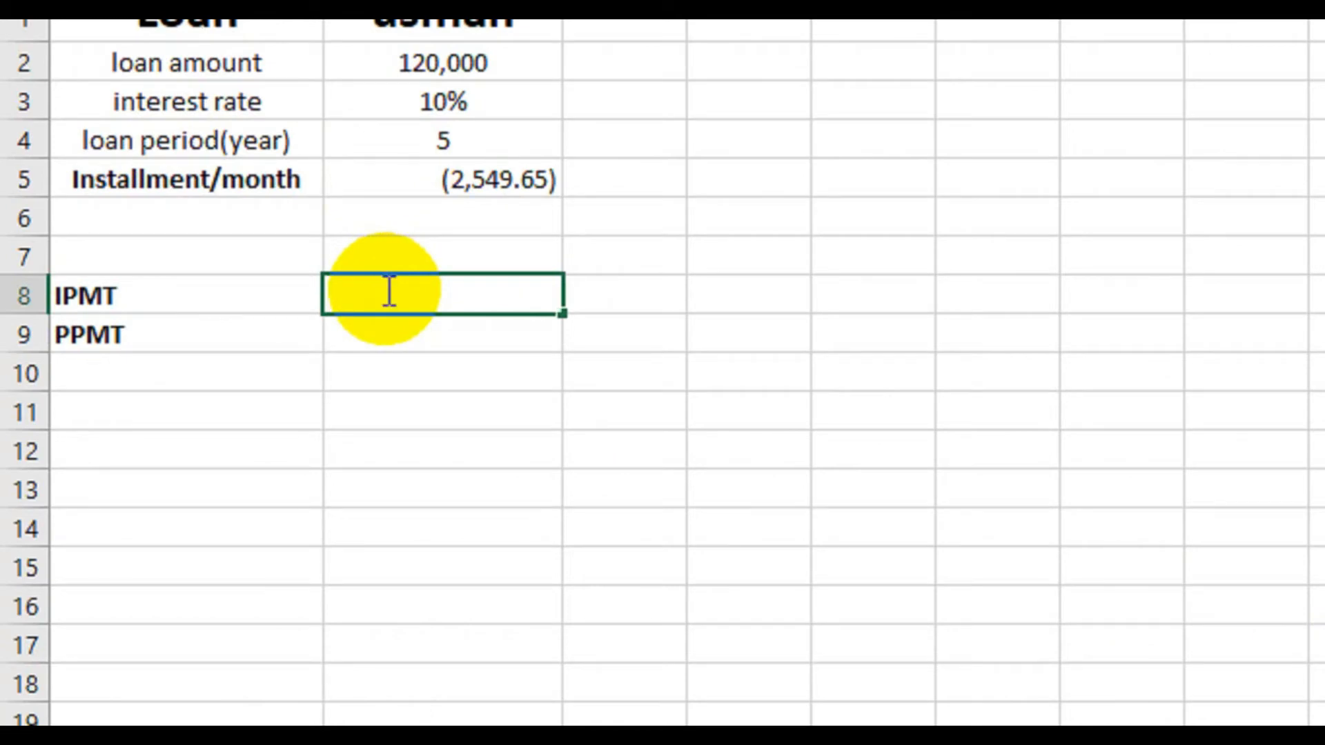
{"action": "type", "text": "=im"}
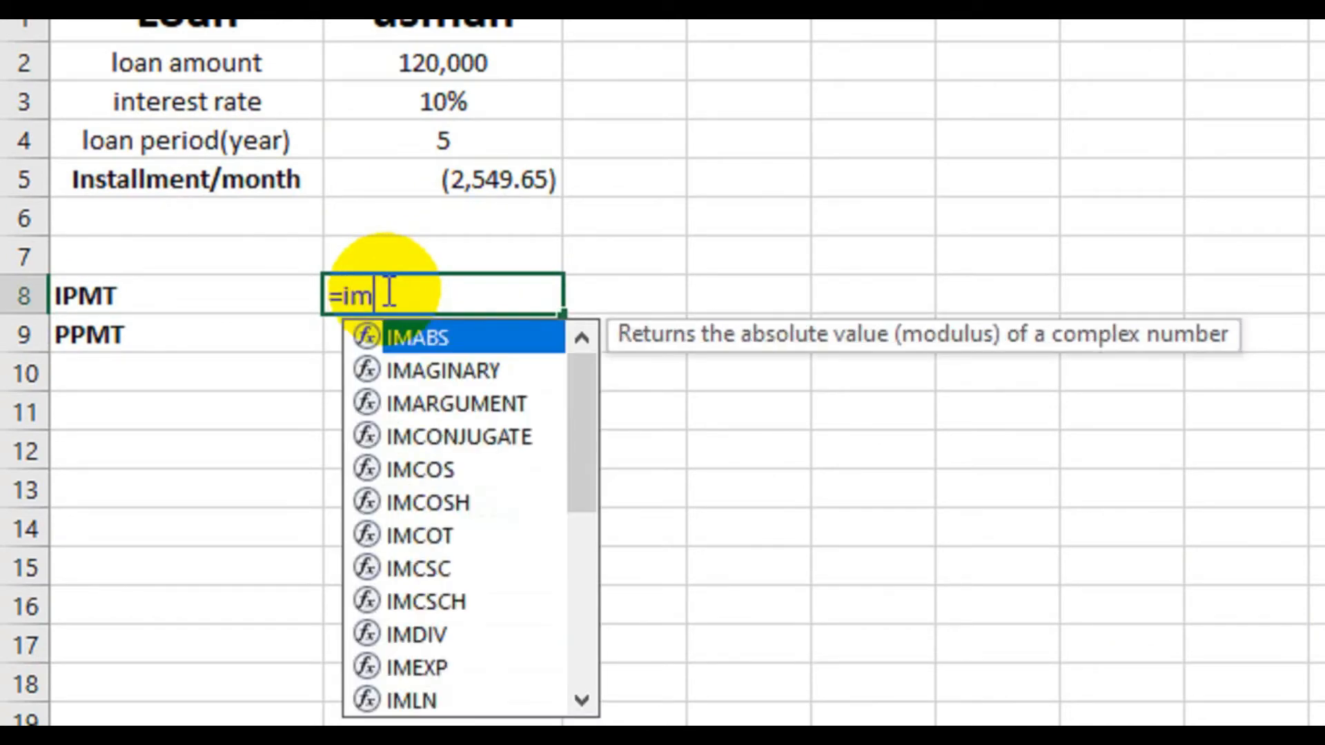
{"action": "type", "text": "n"}
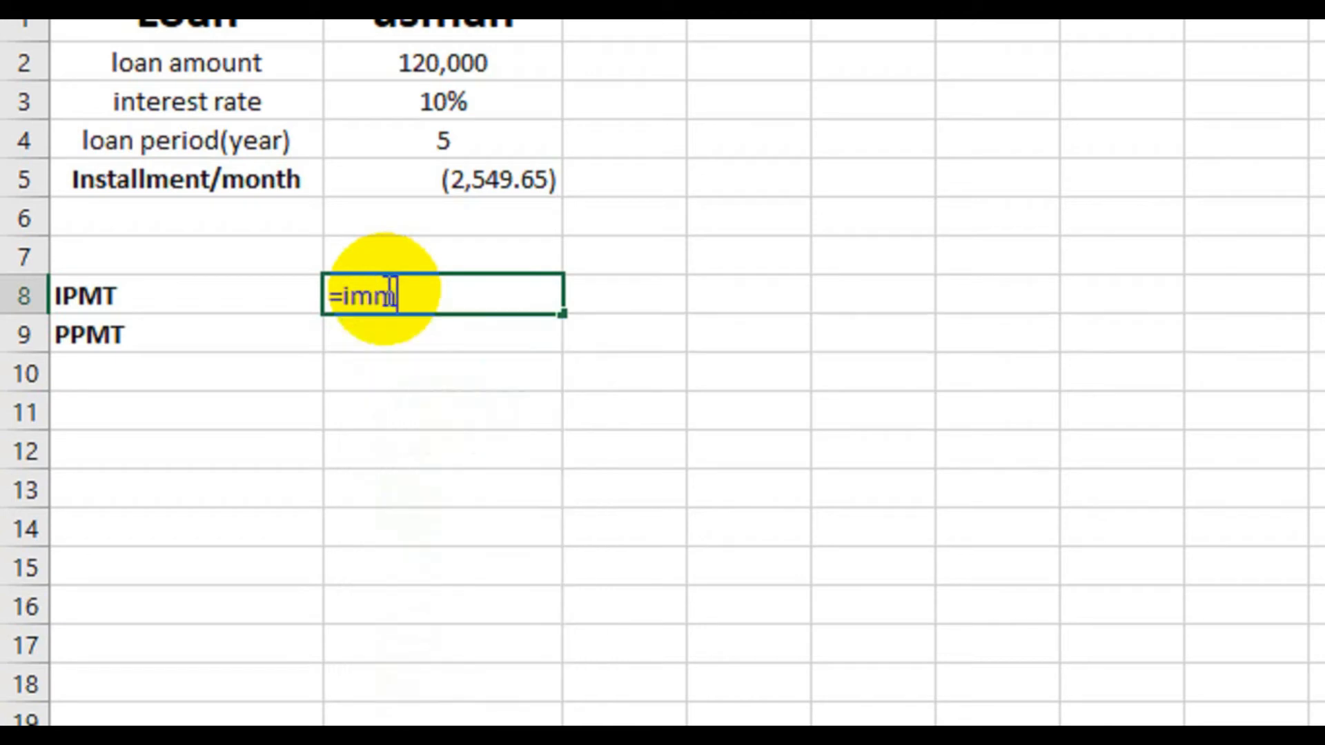
{"action": "key", "text": "BackSpace"}
{"action": "key", "text": "BackSpace"}
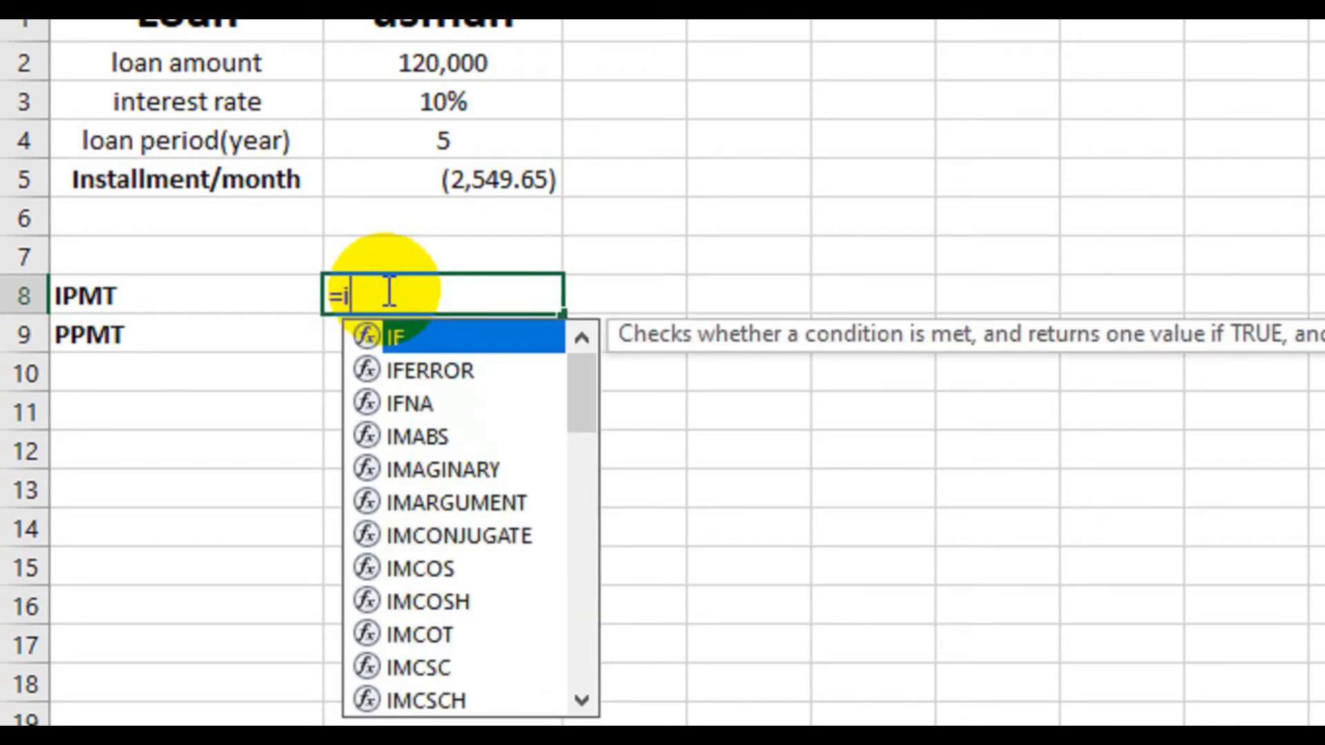
{"action": "type", "text": "pmt"}
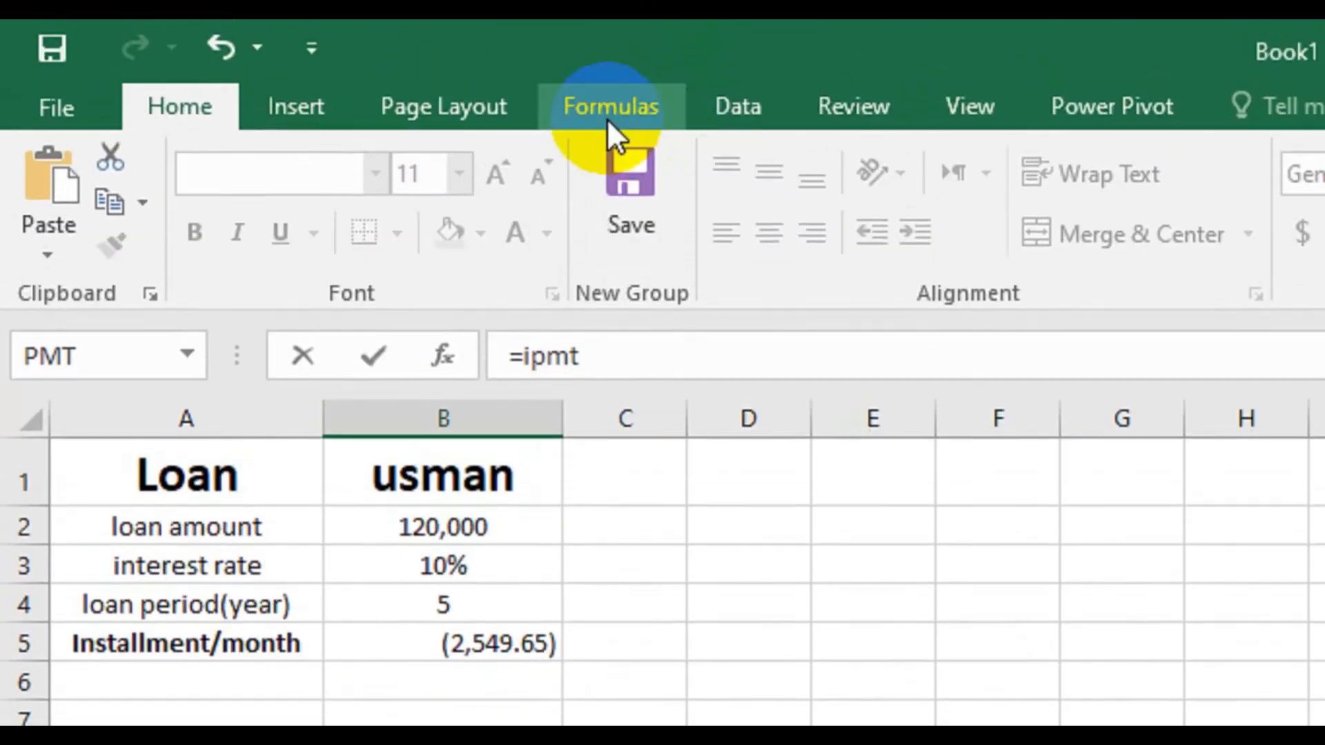
{"action": "left_click", "coordinate": [607, 118]}
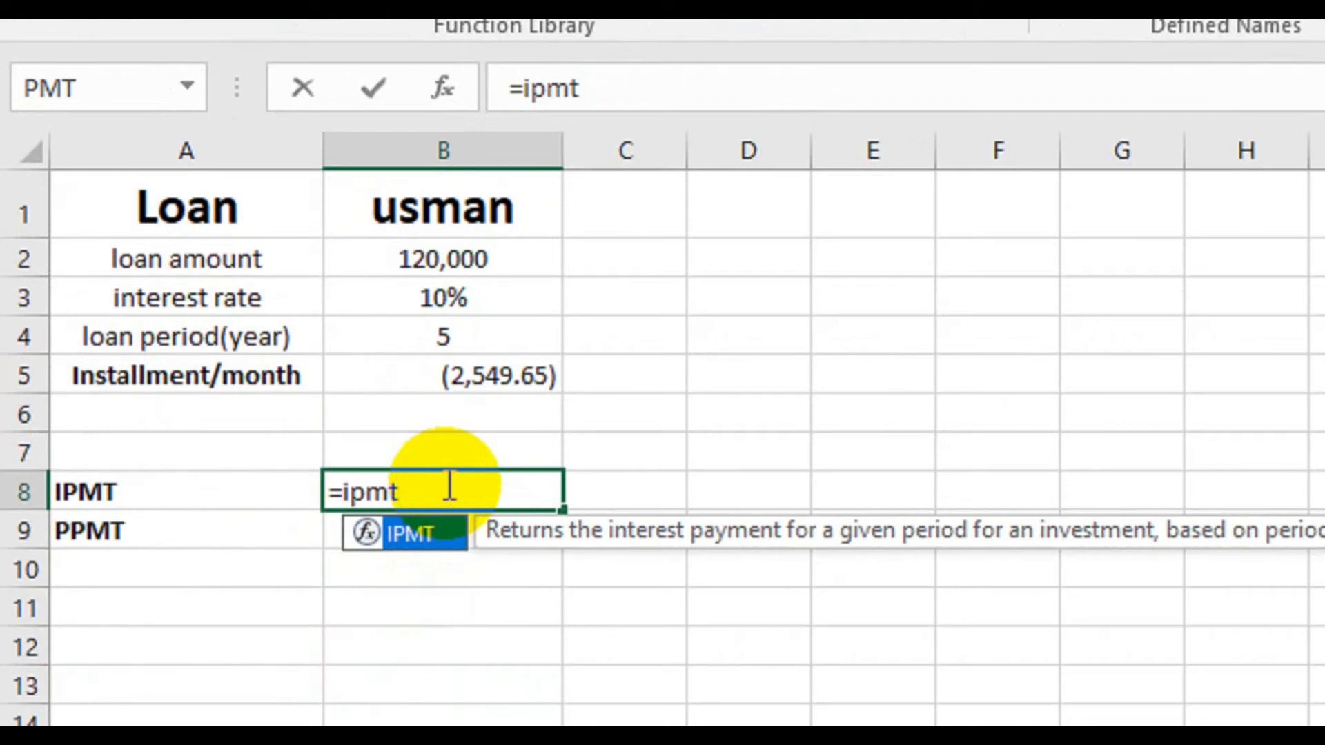
{"action": "double_click", "coordinate": [415, 528]}
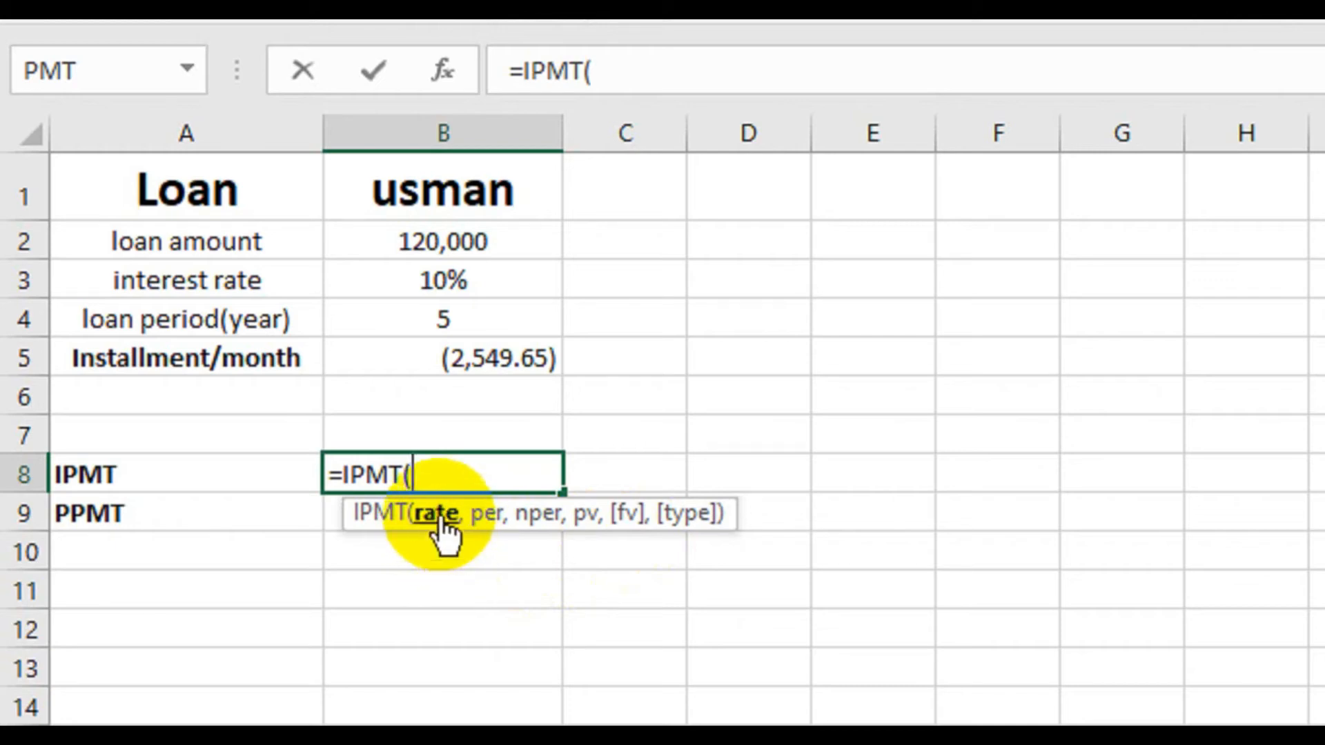
- Enter B3/12 as the rate and 1 as the period in the IPMT formula
{"action": "left_click", "coordinate": [481, 281]}
{"action": "type", "text": "/"}
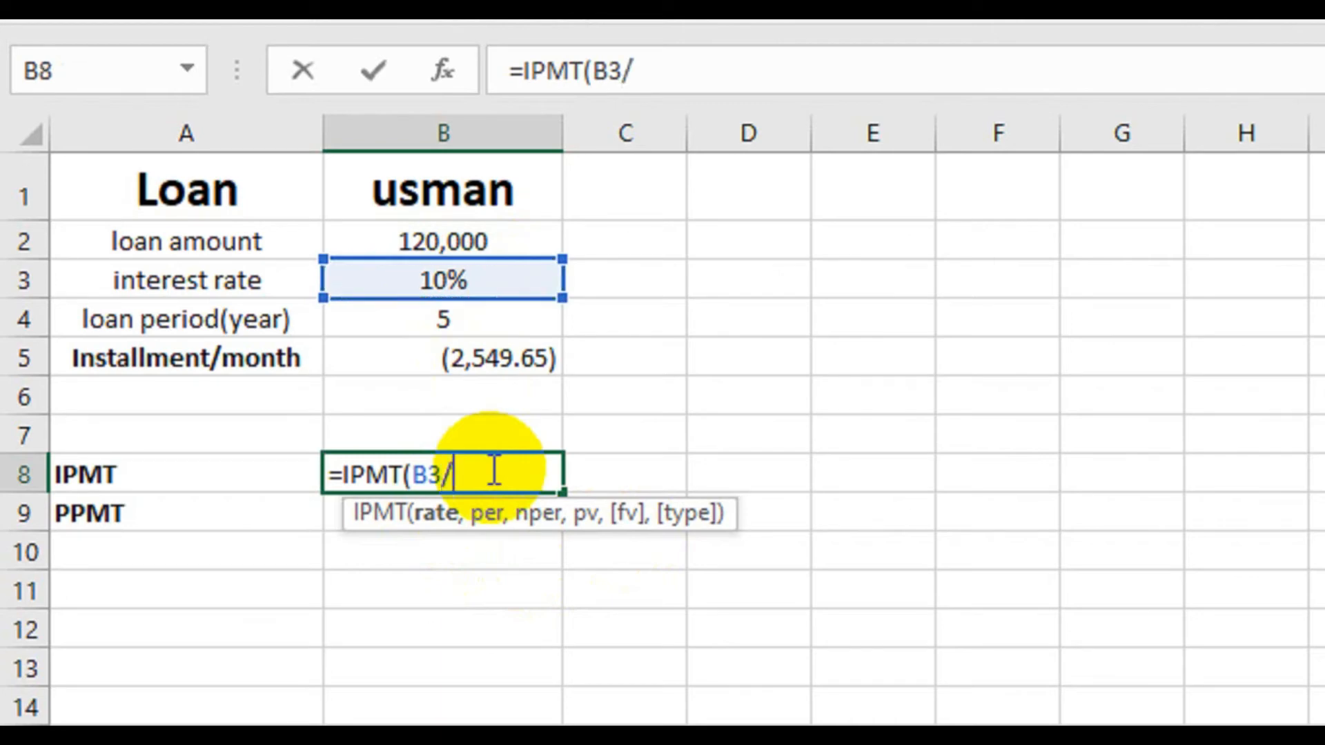
{"action": "type", "text": "12"}
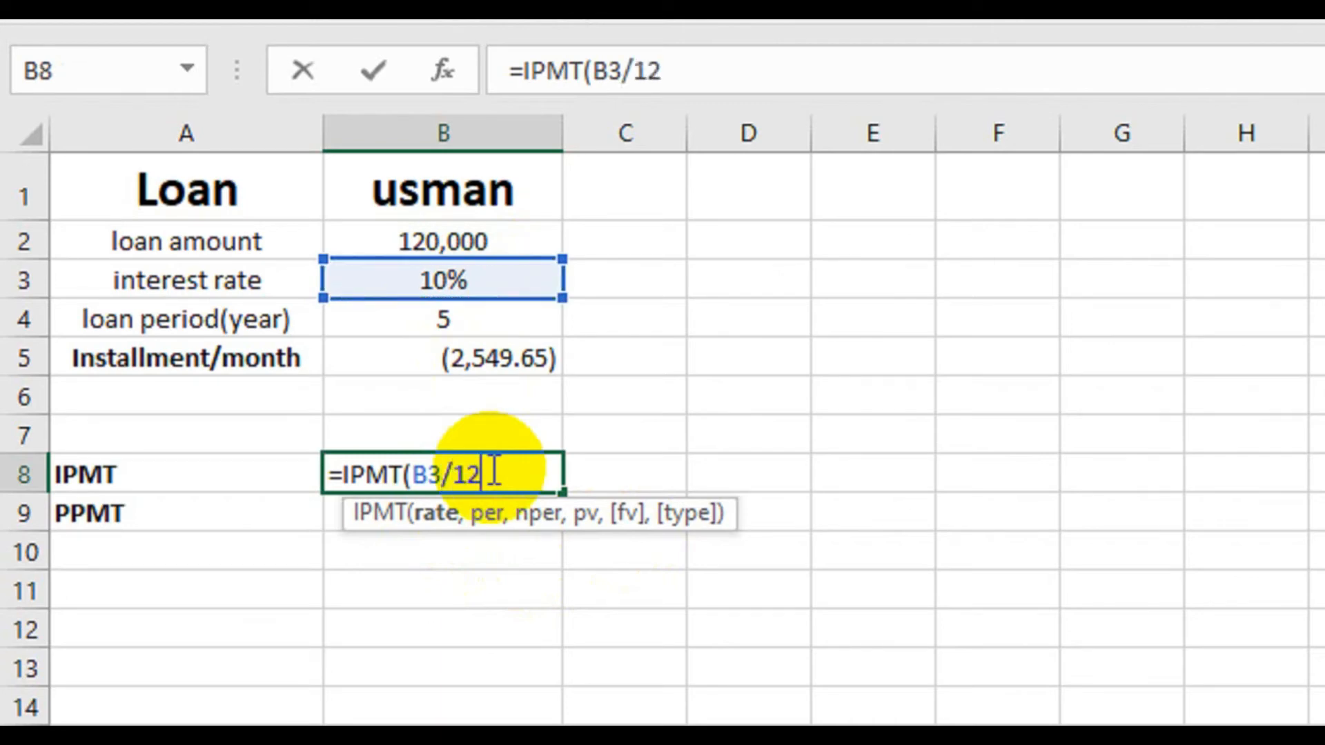
{"action": "type", "text": ","}
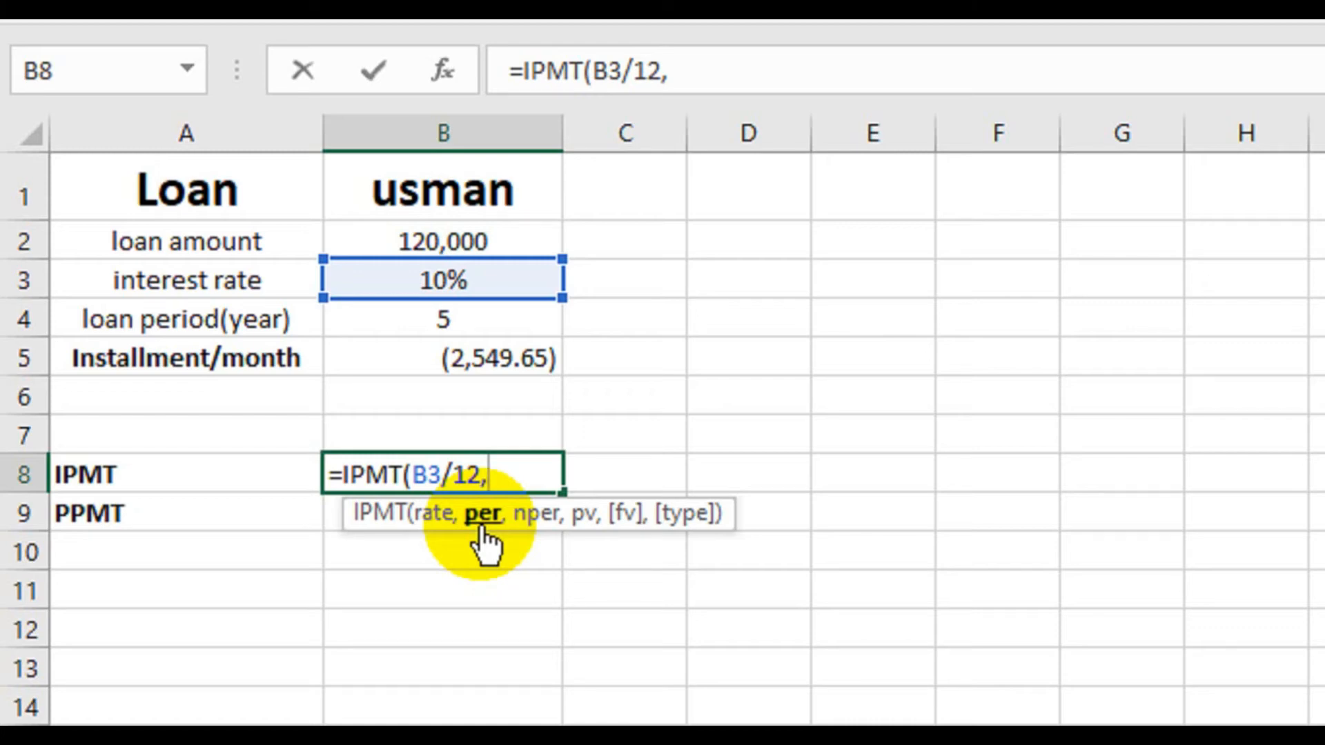
{"action": "type", "text": "1,"}
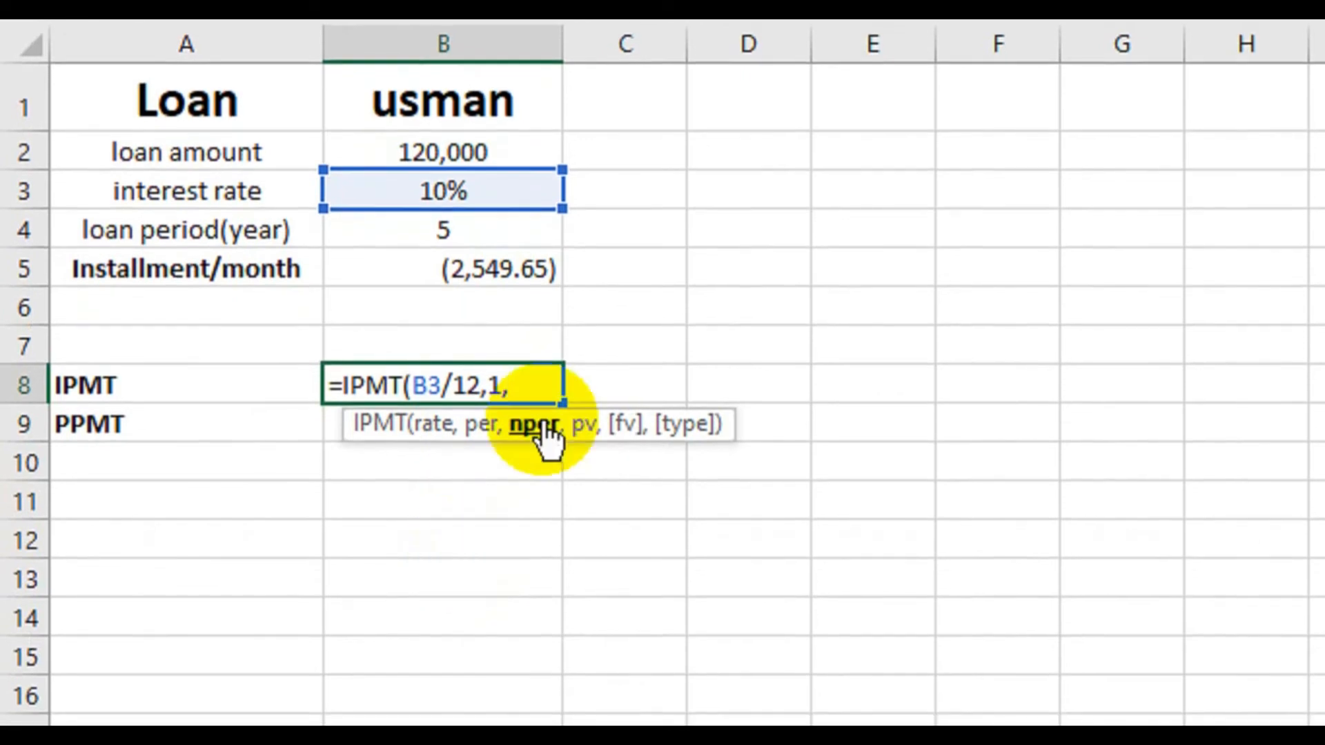
- Enter B4*12 as the number of periods in the IPMT formula
{"action": "left_click", "coordinate": [496, 254]}
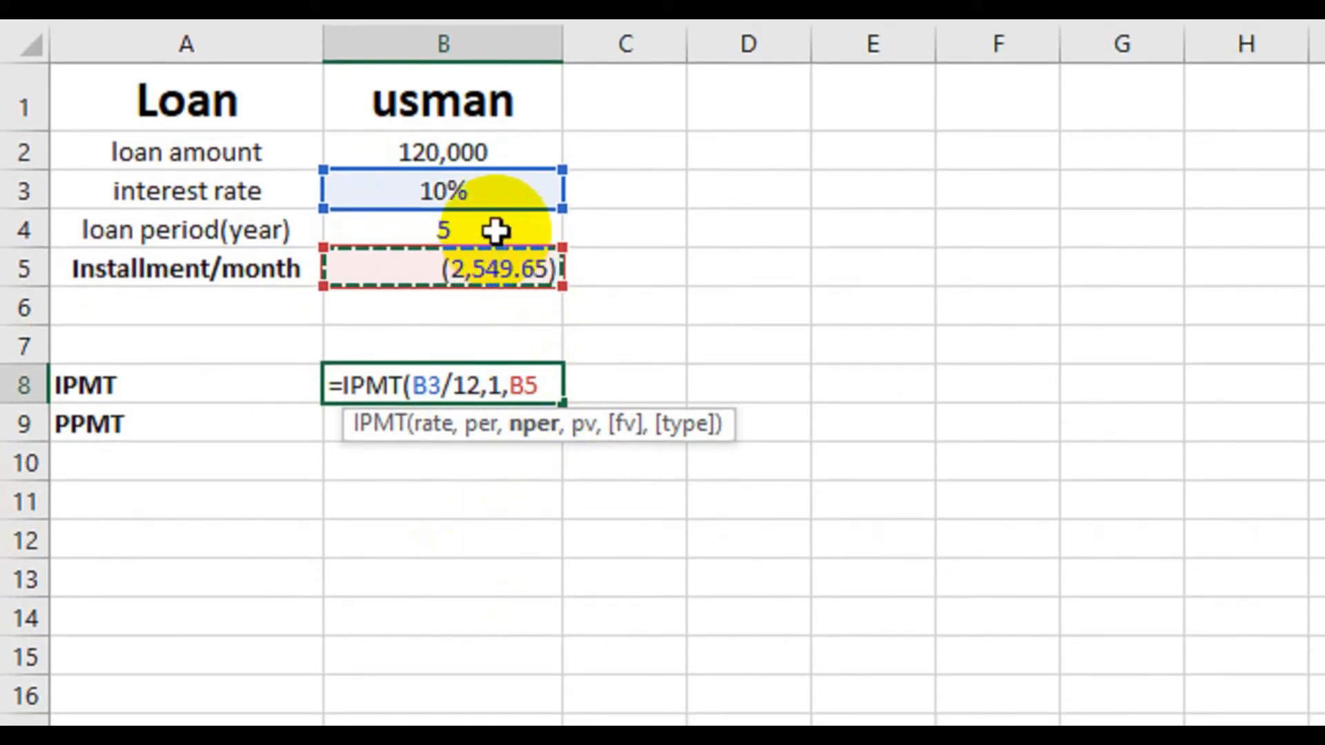
{"action": "left_click", "coordinate": [497, 230]}
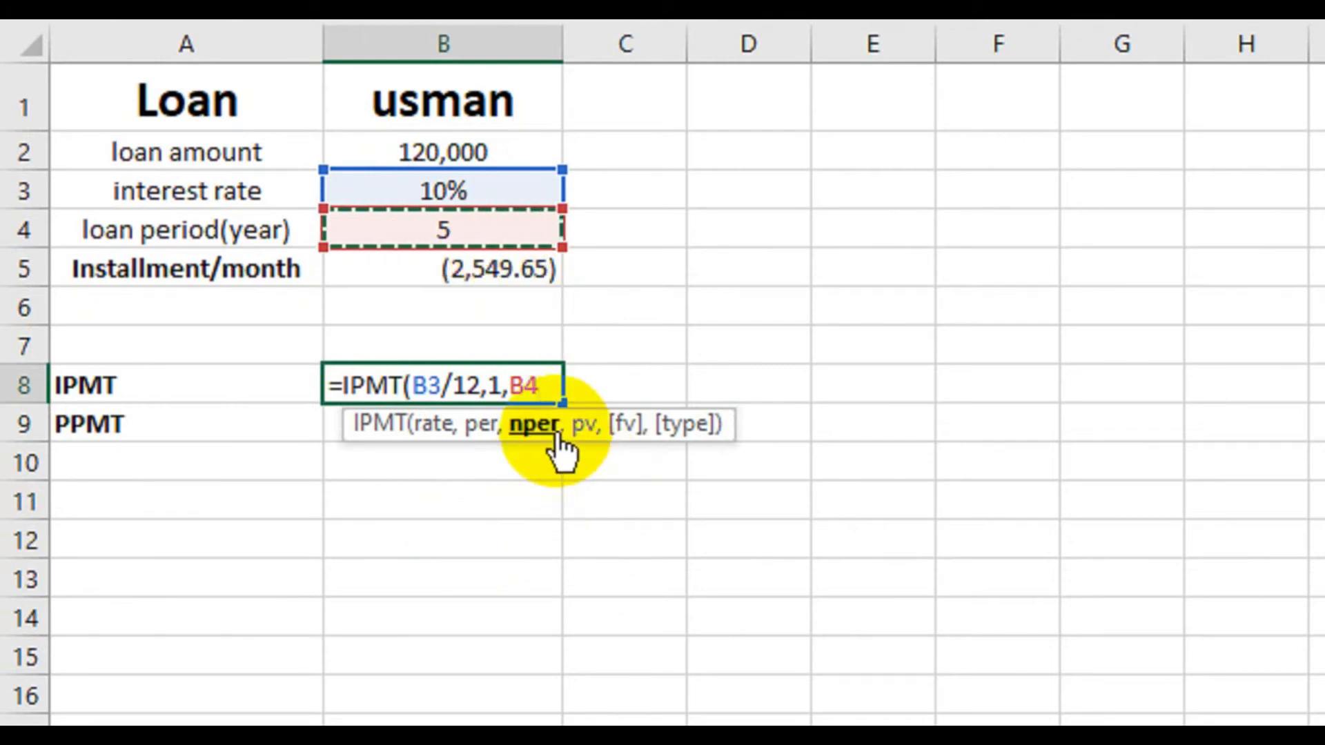
{"action": "type", "text": "*"}
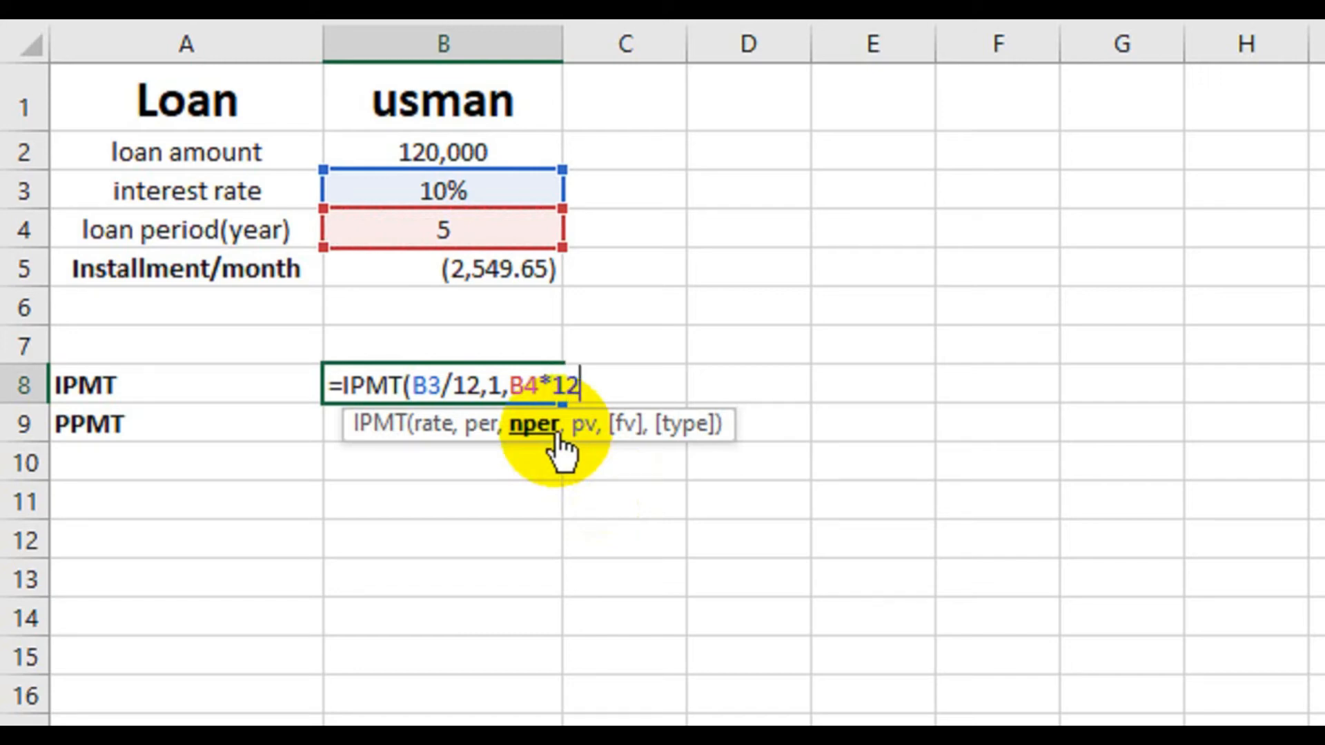
{"action": "type", "text": ")"}
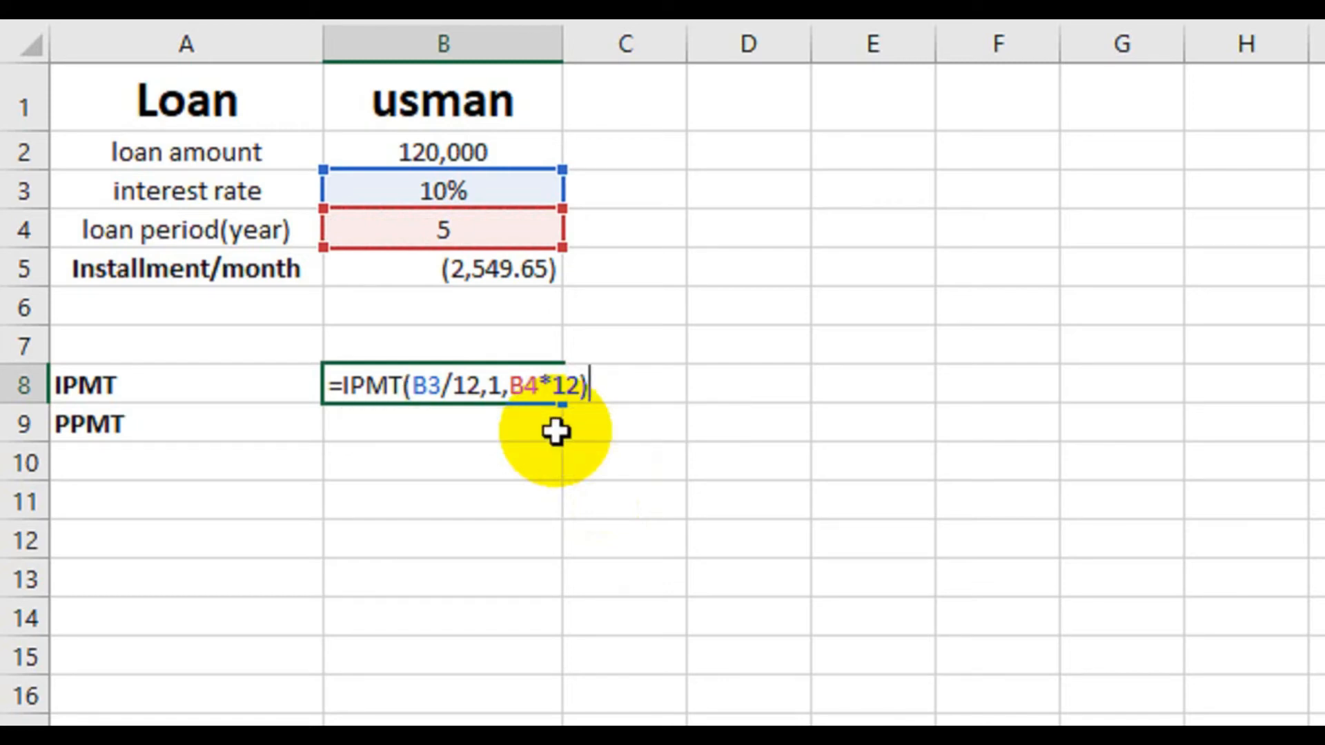
{"action": "key", "text": "BackSpace"}
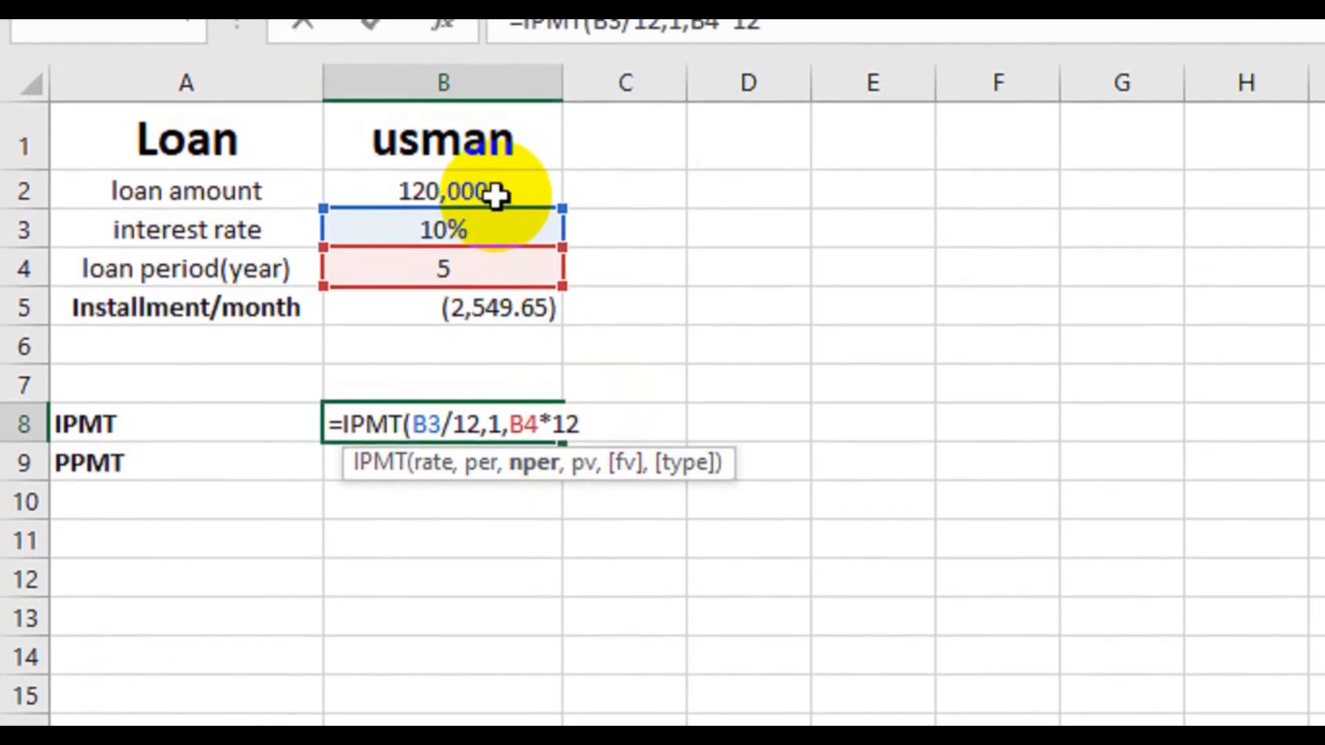
- Add B2 as the present value and complete the IPMT formula in B8
{"action": "key", "text": "Return"}
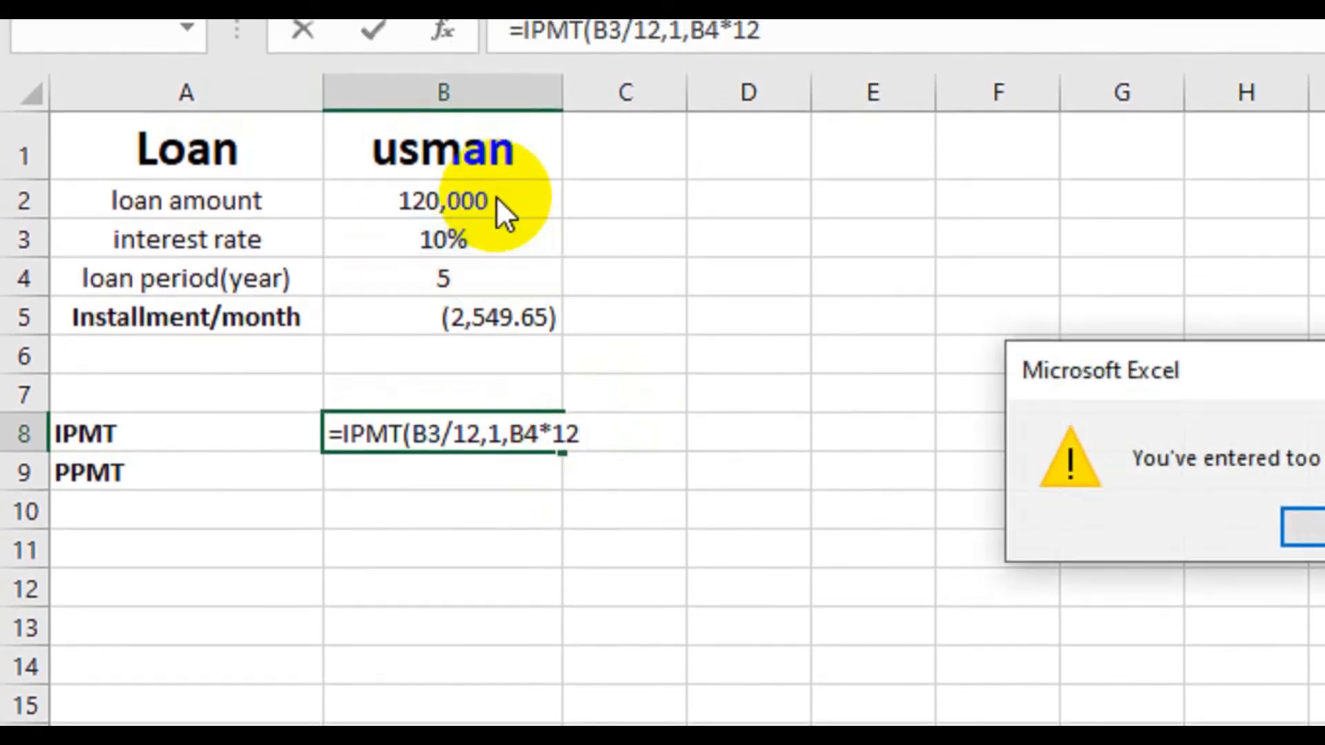
{"action": "key", "text": "Return"}
{"action": "type", "text": ","}
{"action": "left_click", "coordinate": [497, 201]}
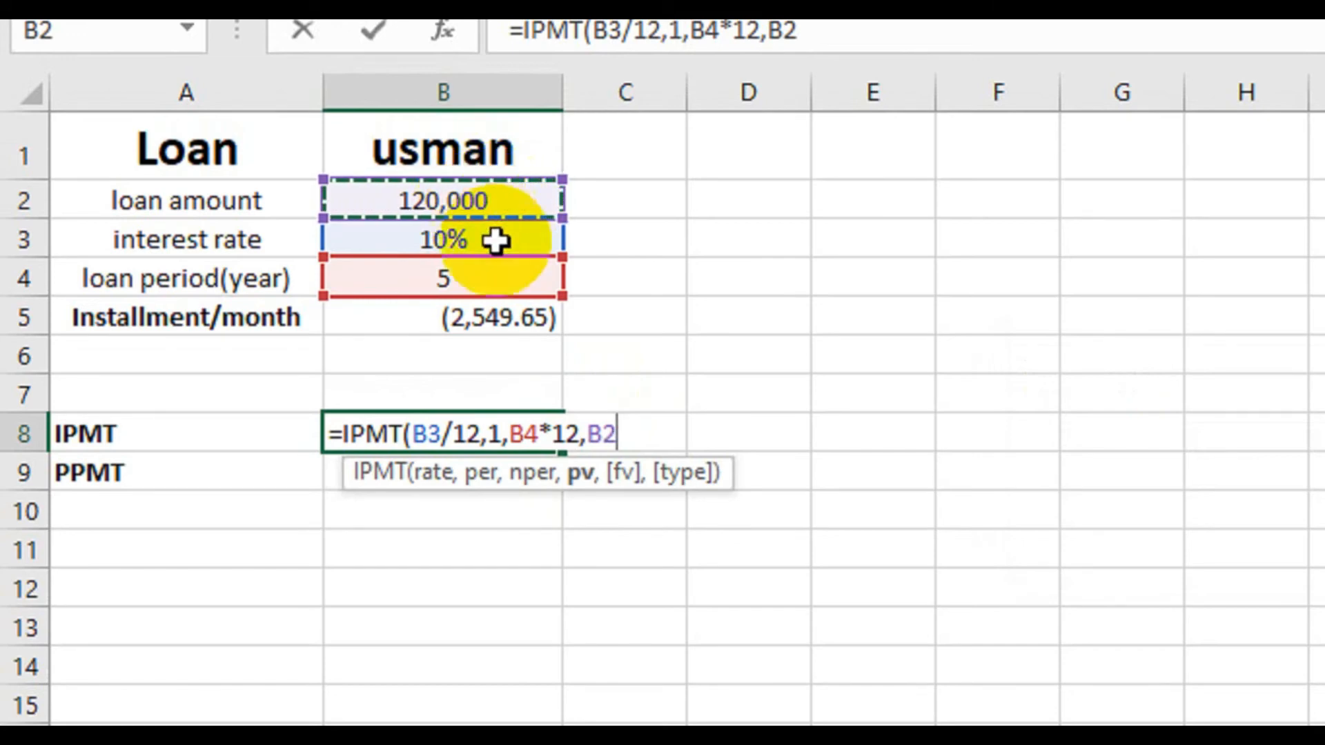
{"action": "type", "text": ")"}
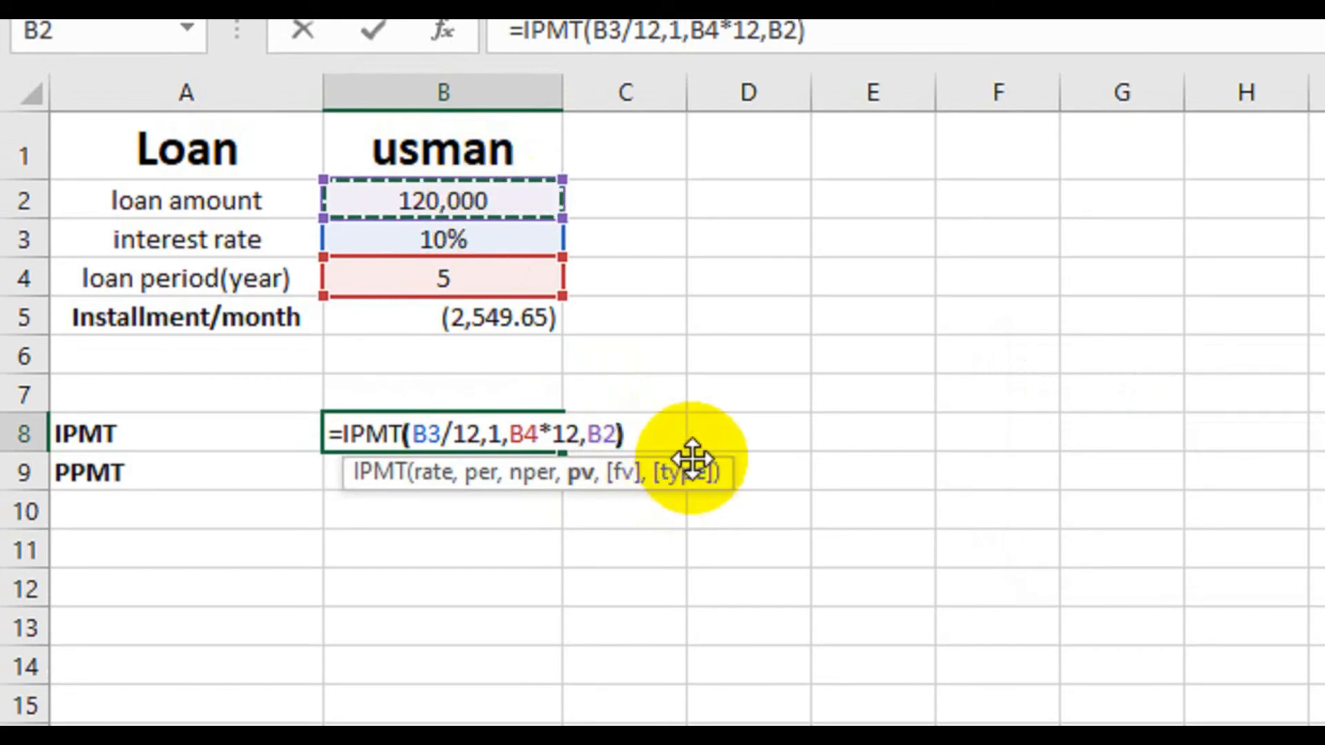
{"action": "key", "text": "Return"}
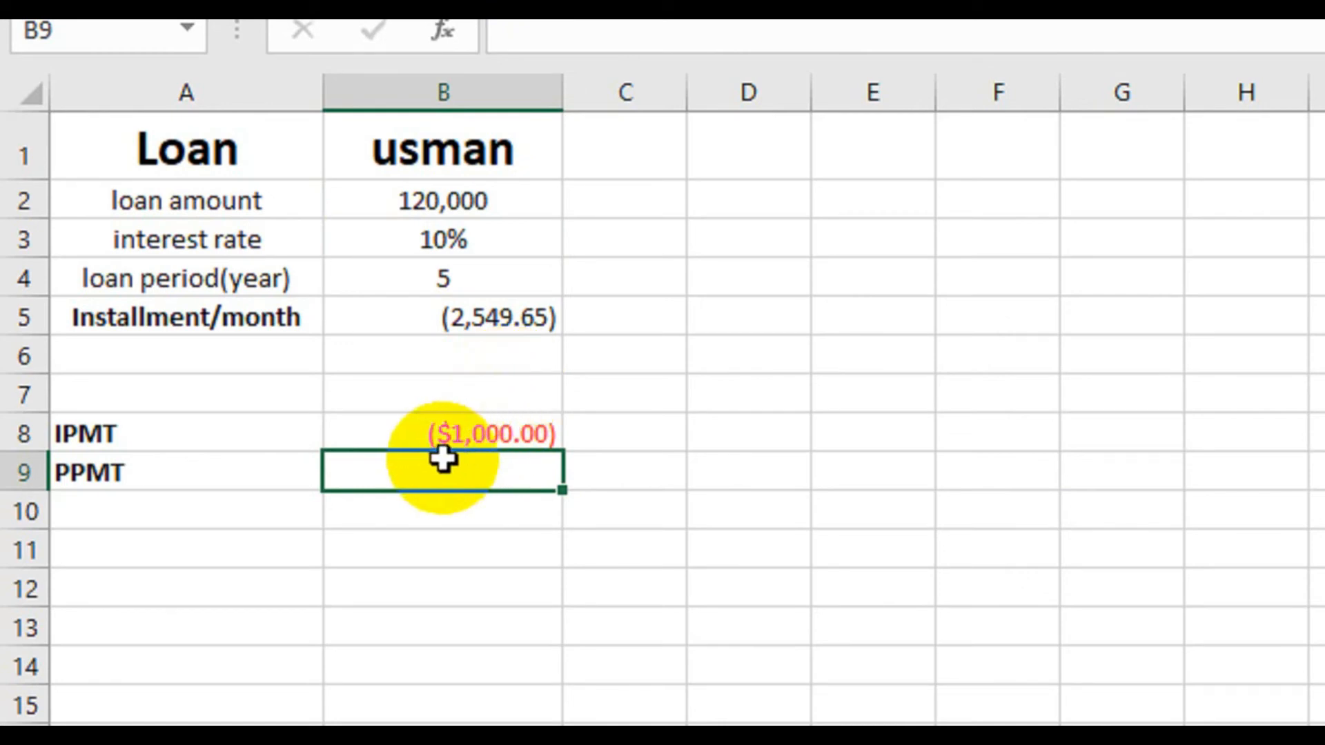
- Apply the comma number style to the IPMT result in B8
{"action": "left_click", "coordinate": [496, 436]}
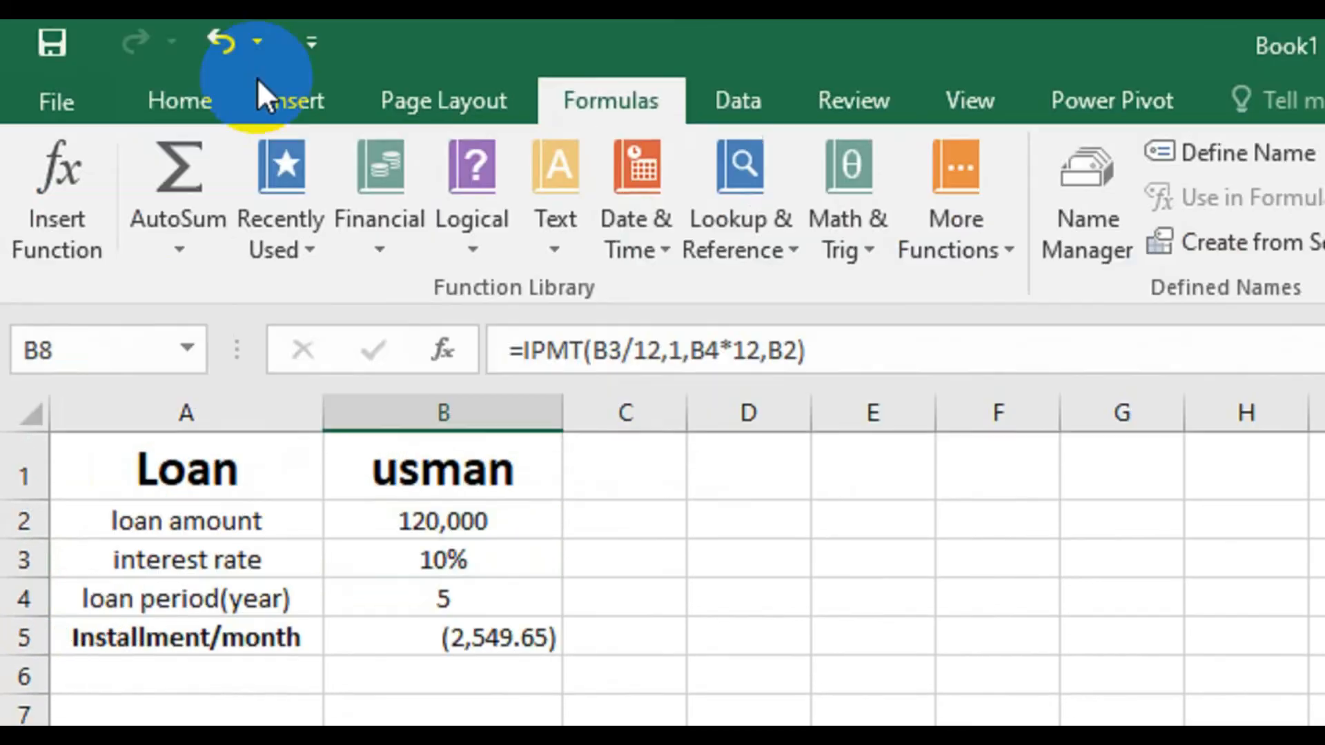
{"action": "left_click", "coordinate": [157, 100]}
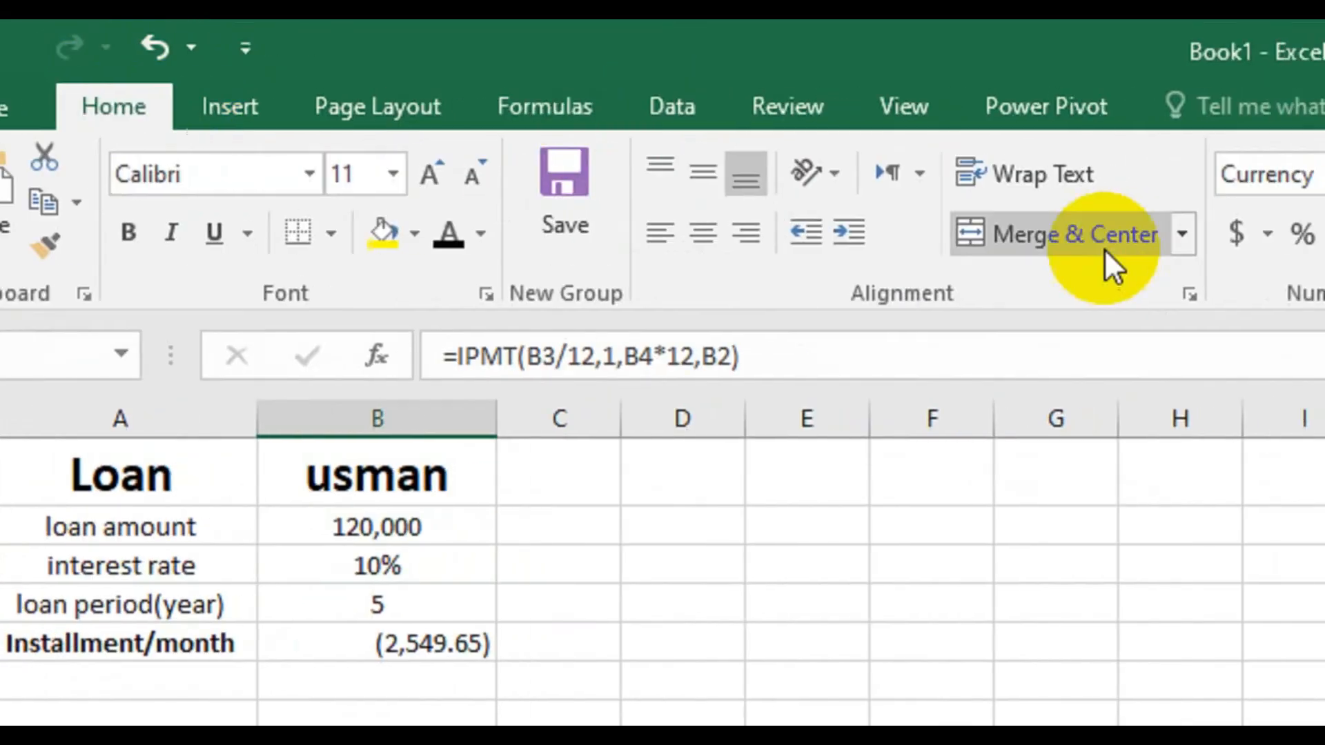
{"action": "left_click", "coordinate": [1042, 234]}
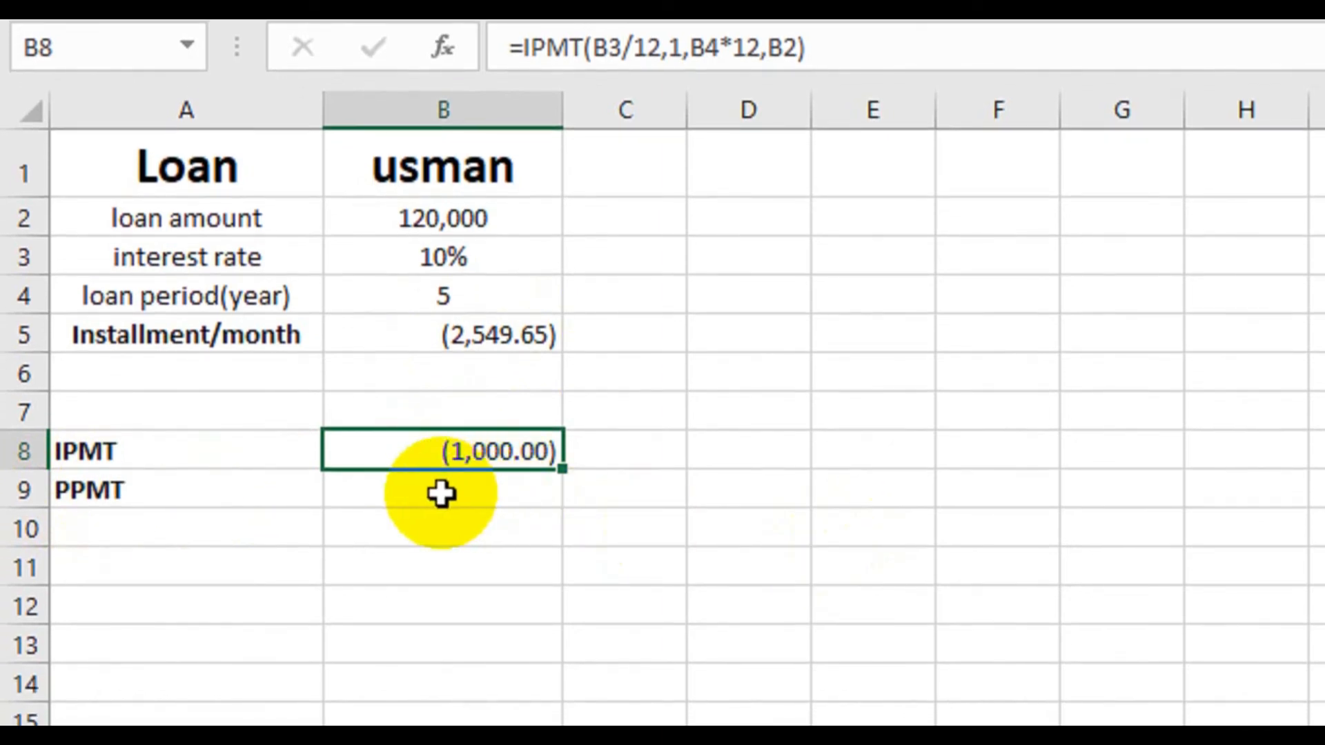
- Begin a PPMT formula in cell B9 beside the PPMT label
{"action": "left_click", "coordinate": [406, 489]}
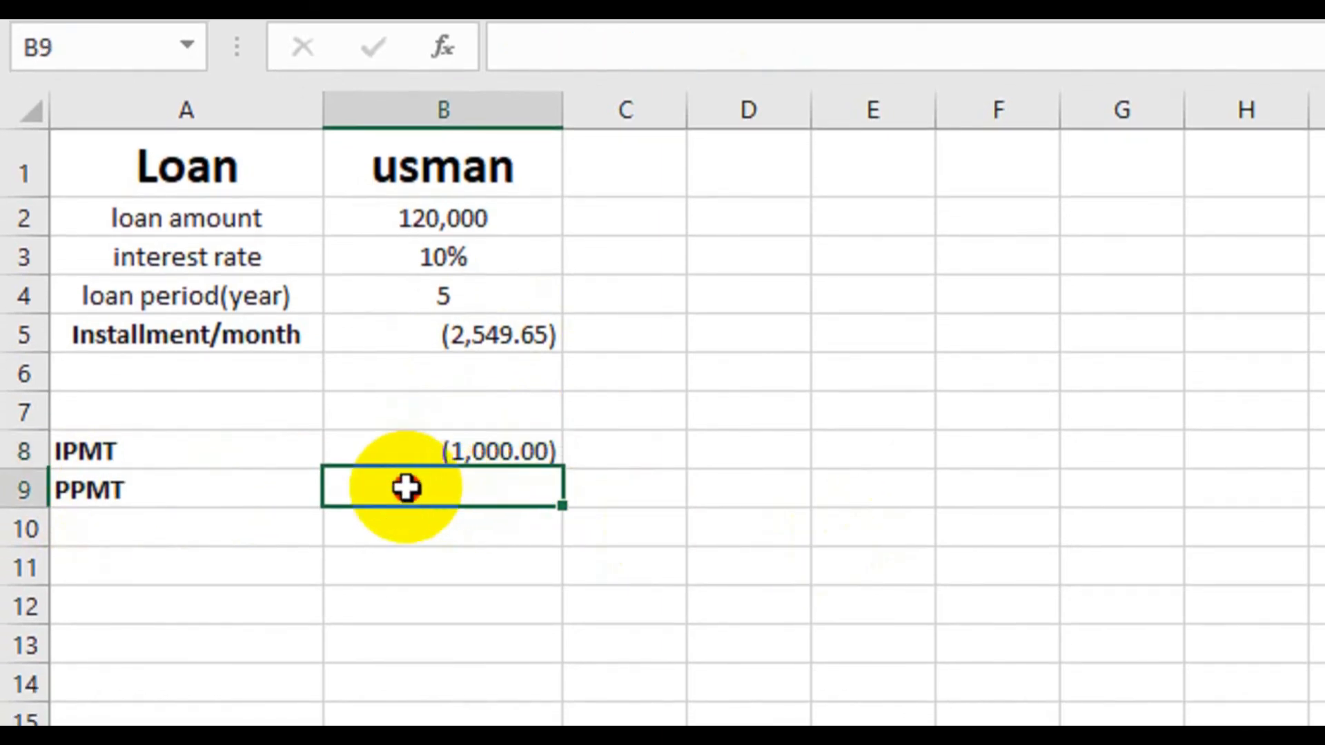
{"action": "double_click", "coordinate": [408, 489]}
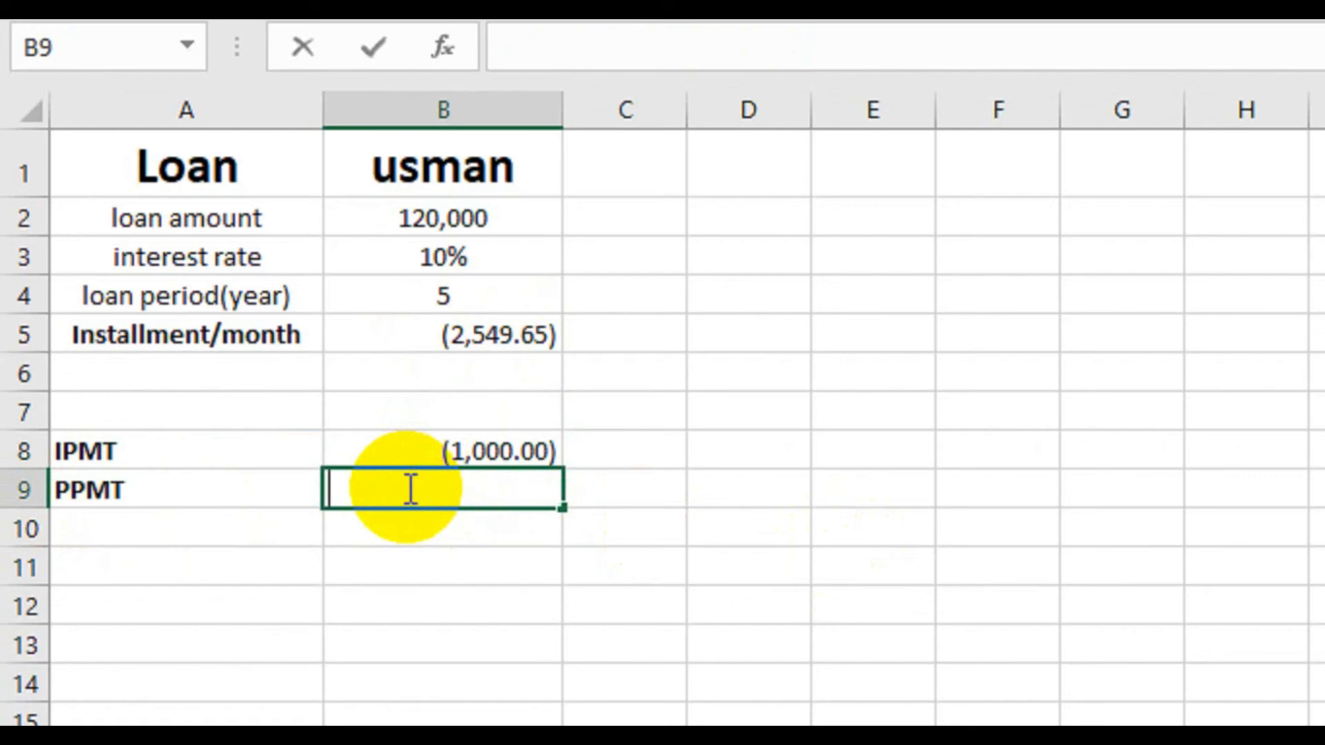
{"action": "type", "text": "="}
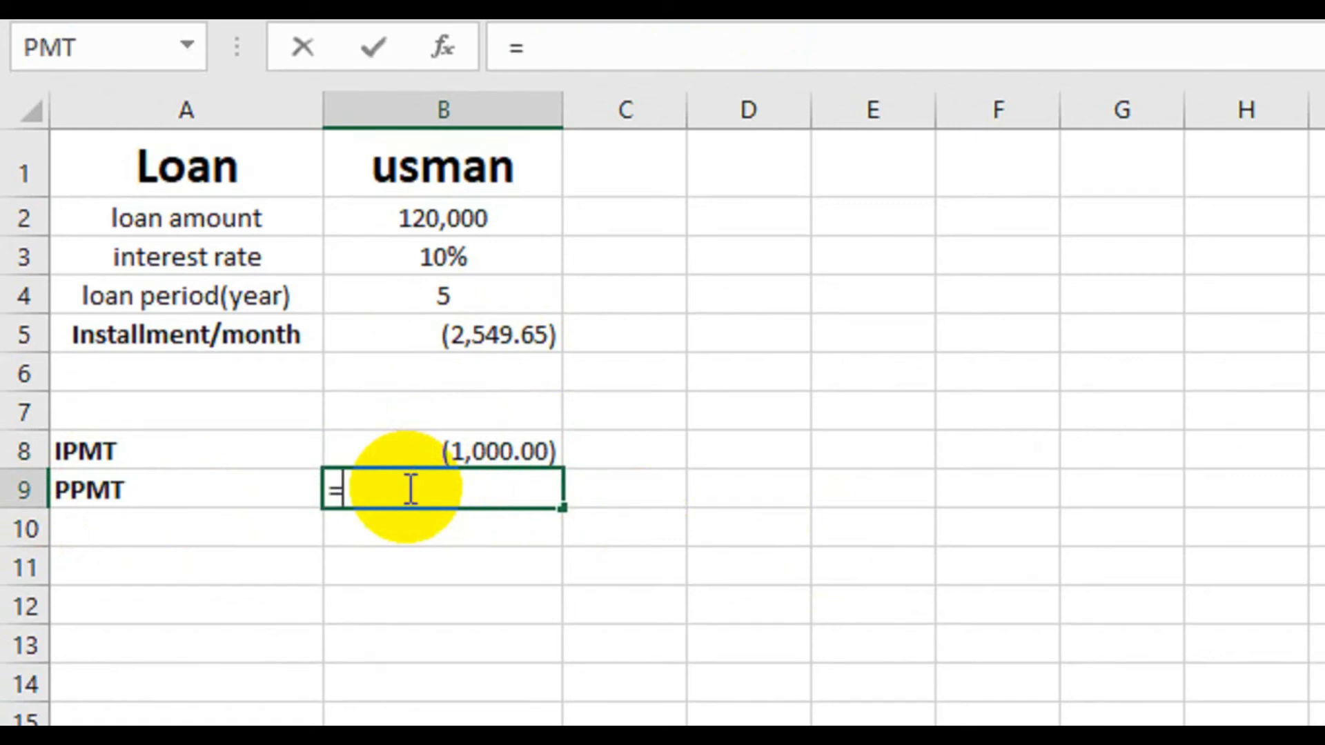
{"action": "type", "text": "pp"}
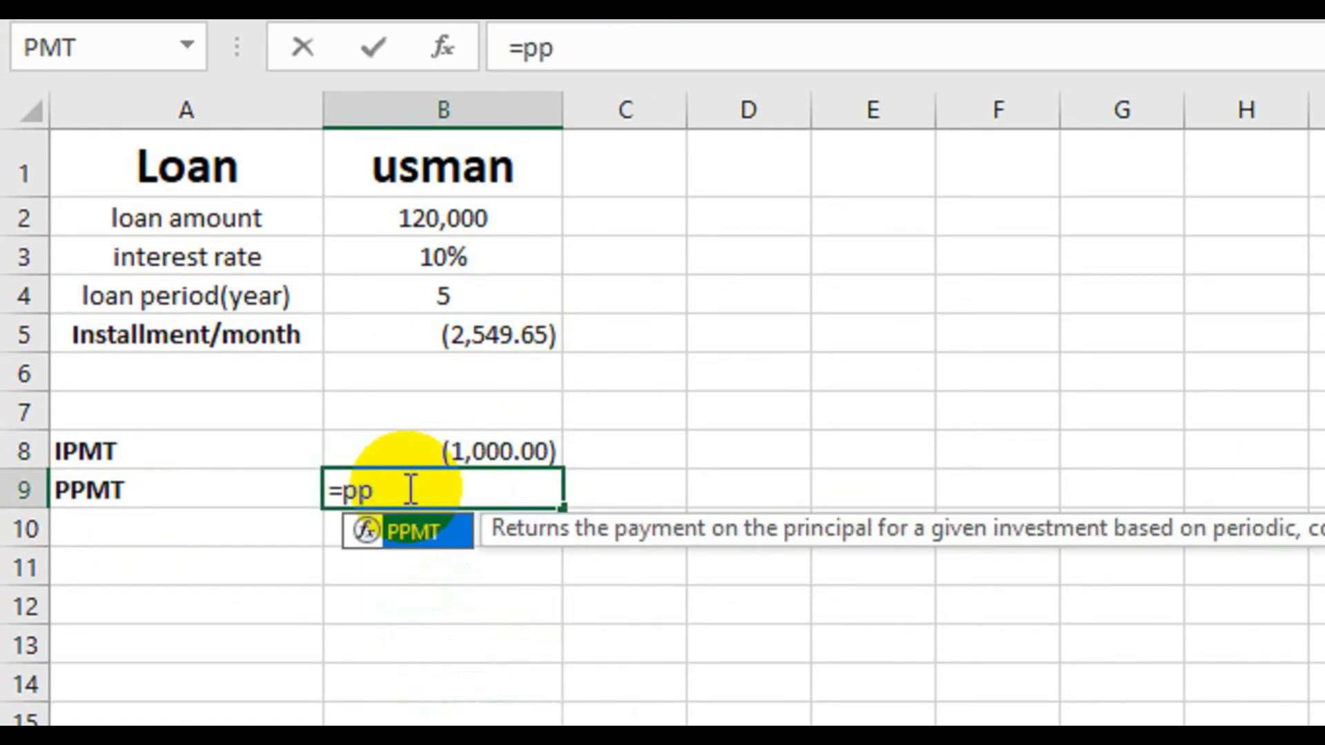
{"action": "type", "text": "mt"}
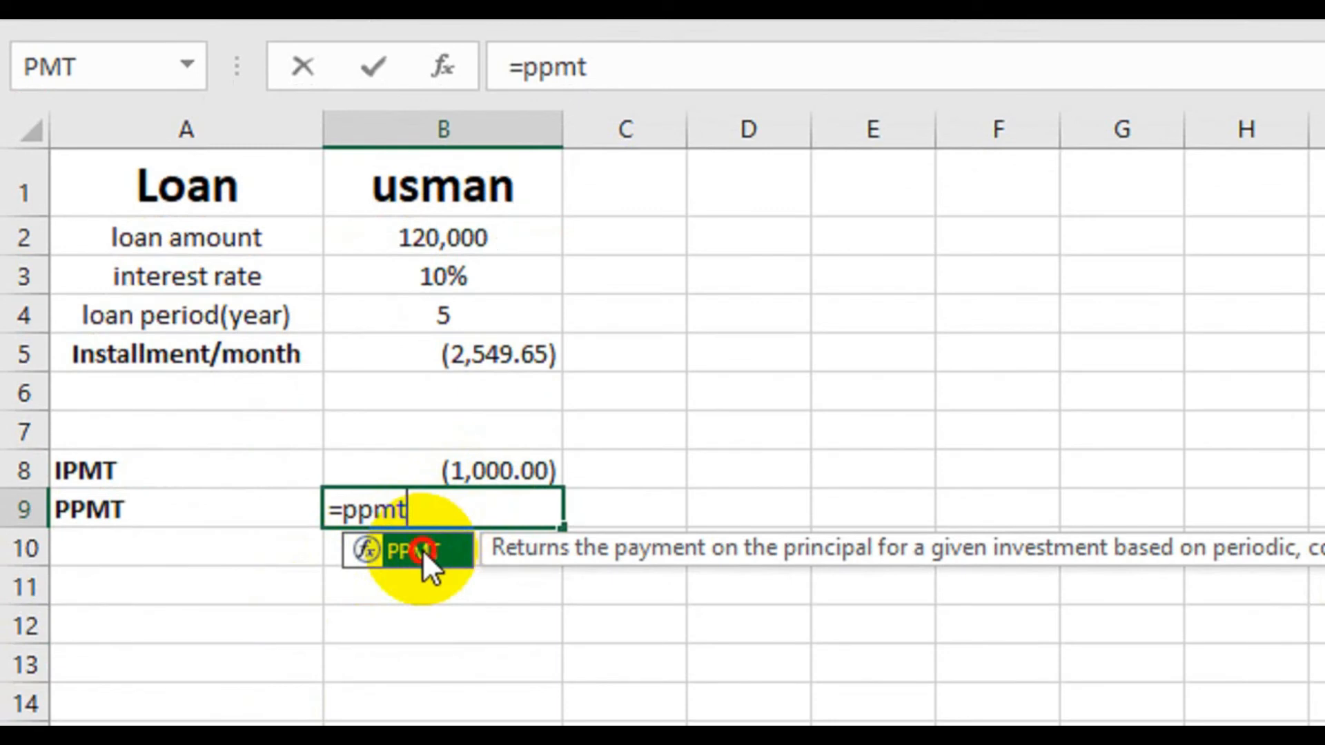
{"action": "double_click", "coordinate": [422, 549]}
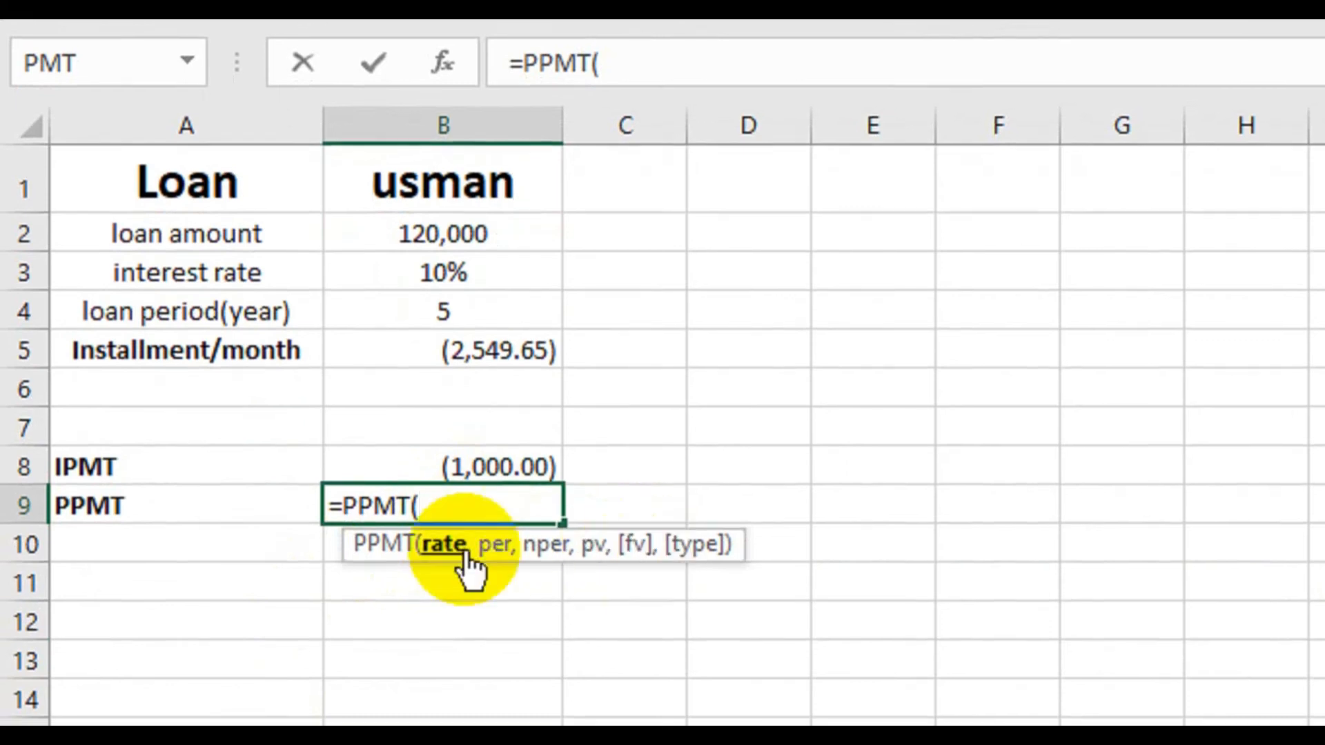
- Enter B3/12 as the rate and 1 as the period in the PPMT formula in B9
{"action": "left_click", "coordinate": [455, 275]}
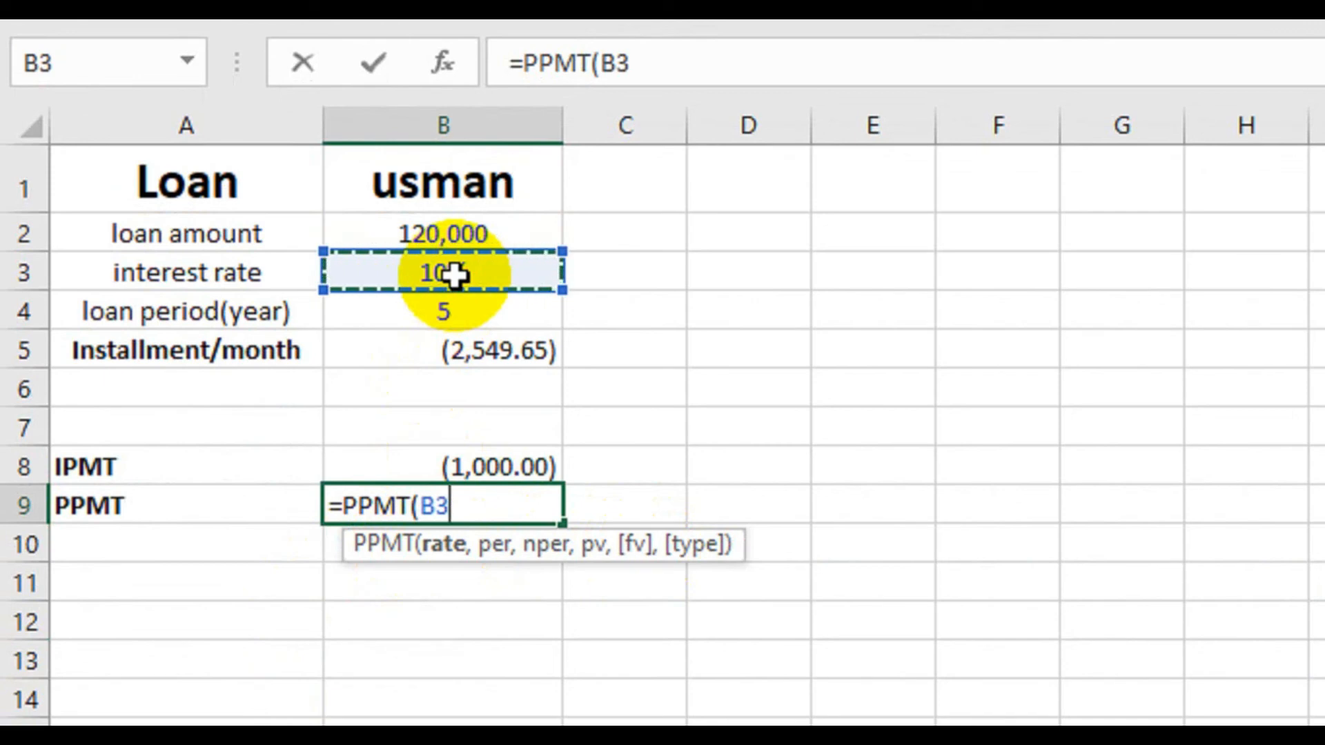
{"action": "type", "text": "/12"}
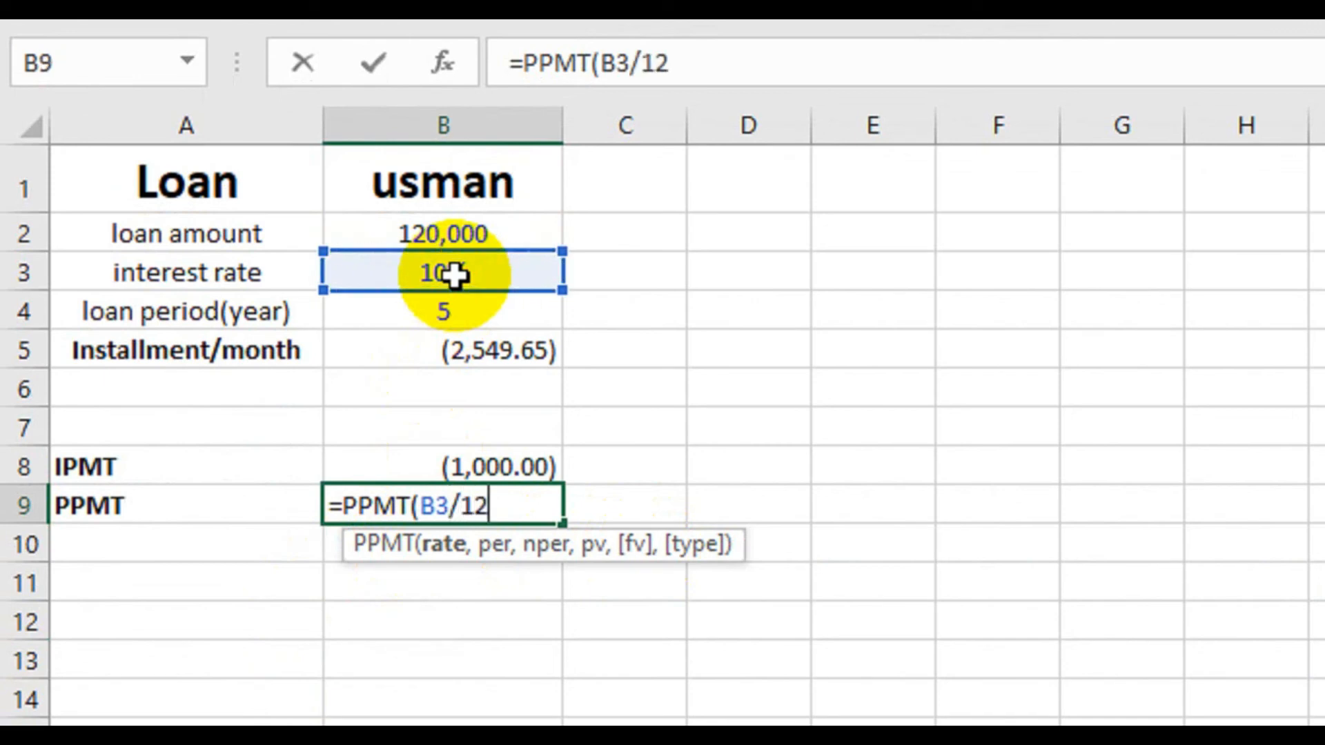
{"action": "type", "text": ","}
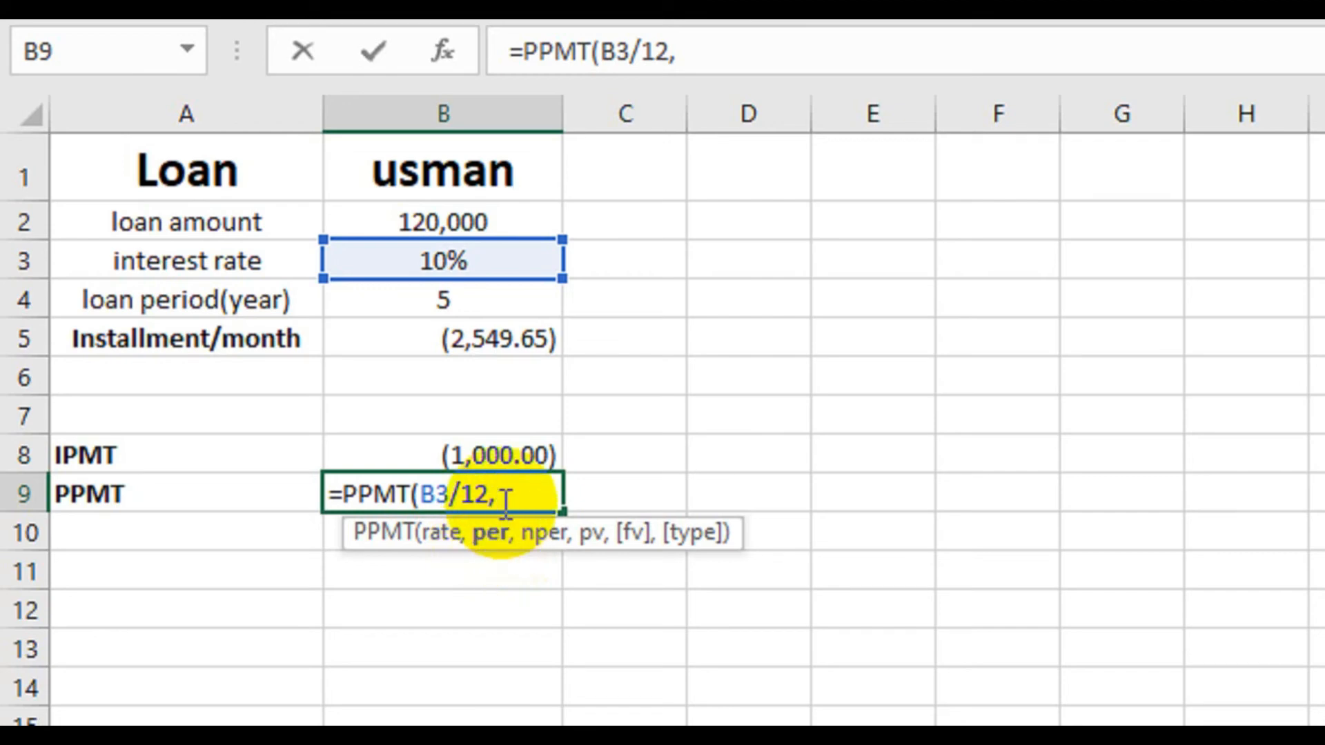
{"action": "type", "text": "1"}
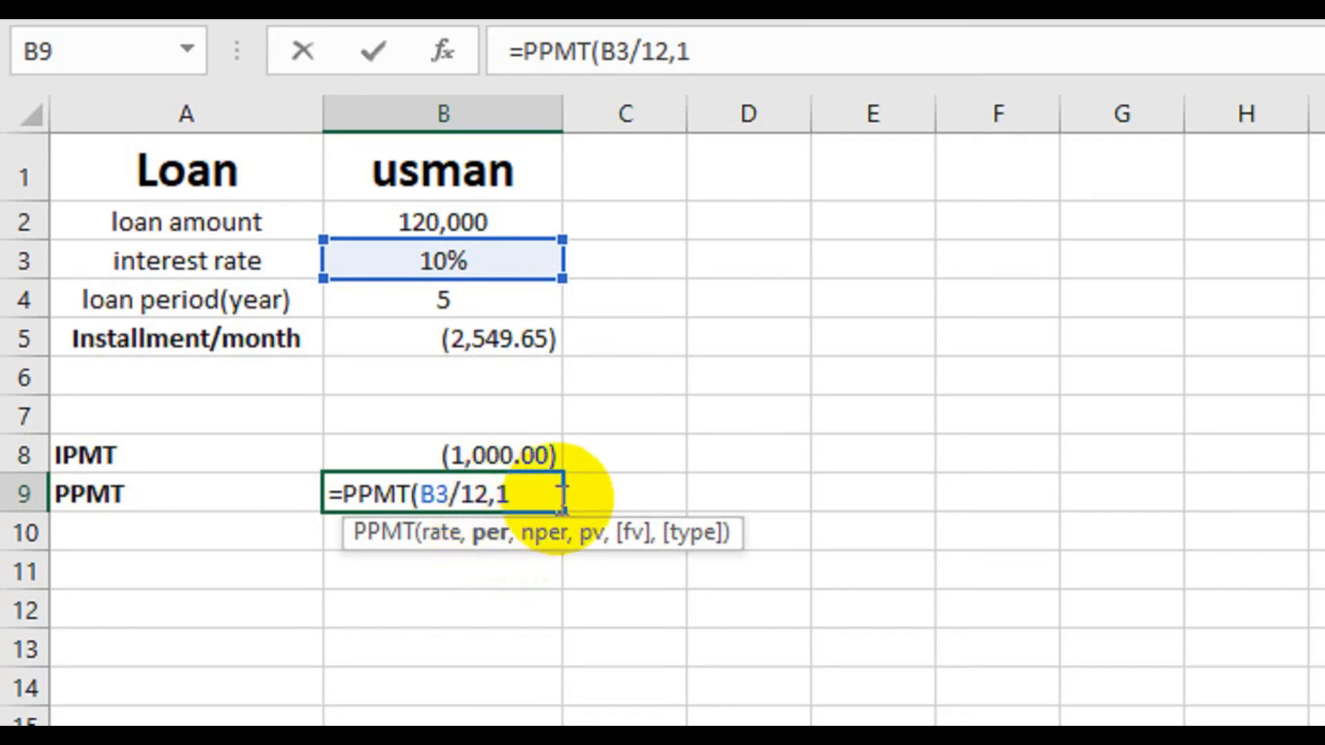
{"action": "type", "text": ","}
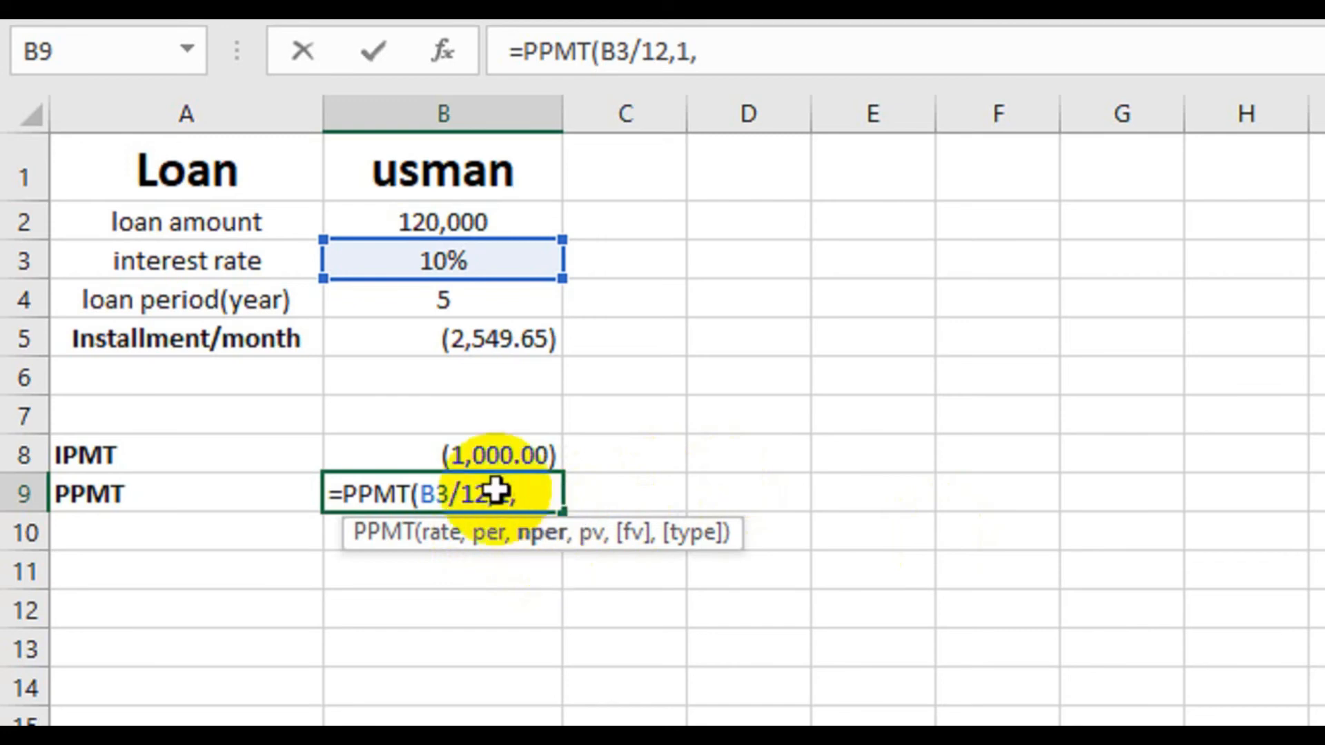
- Enter B4*12 as the number of periods in the PPMT formula
{"action": "left_click", "coordinate": [433, 308]}
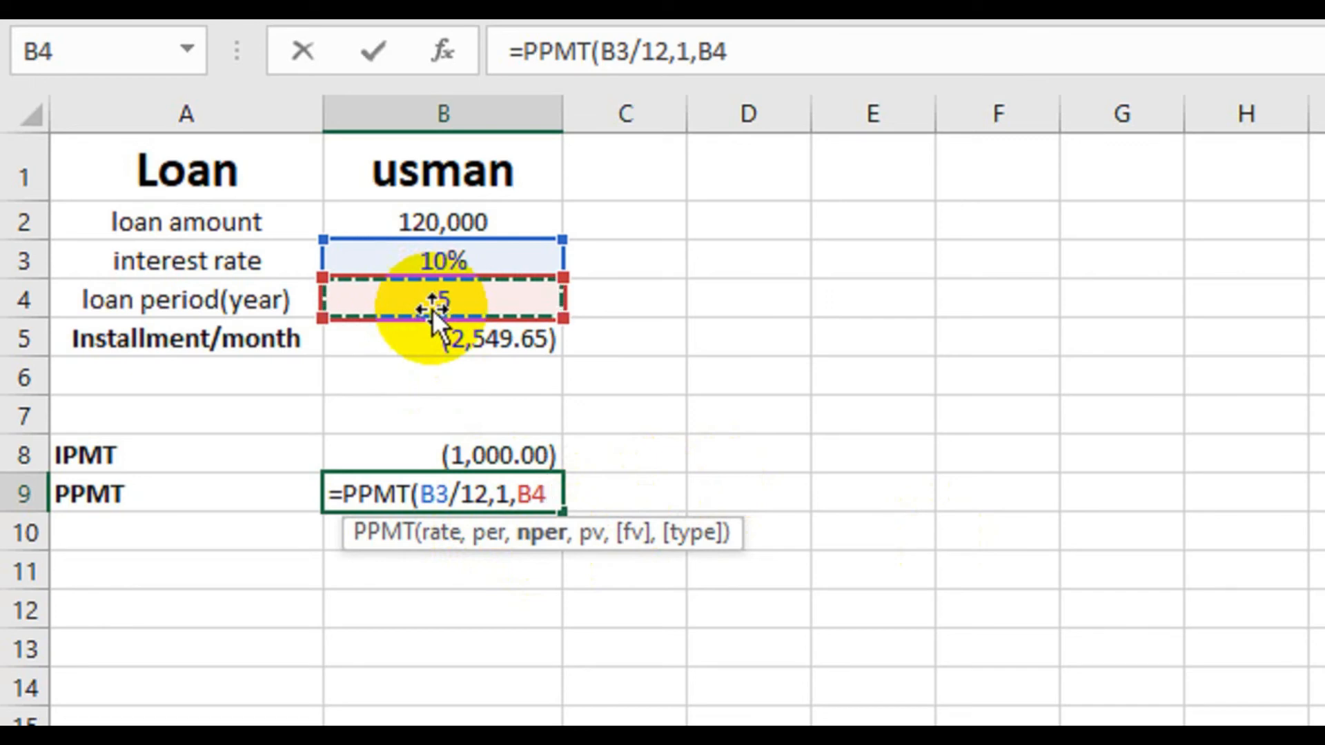
{"action": "type", "text": "*"}
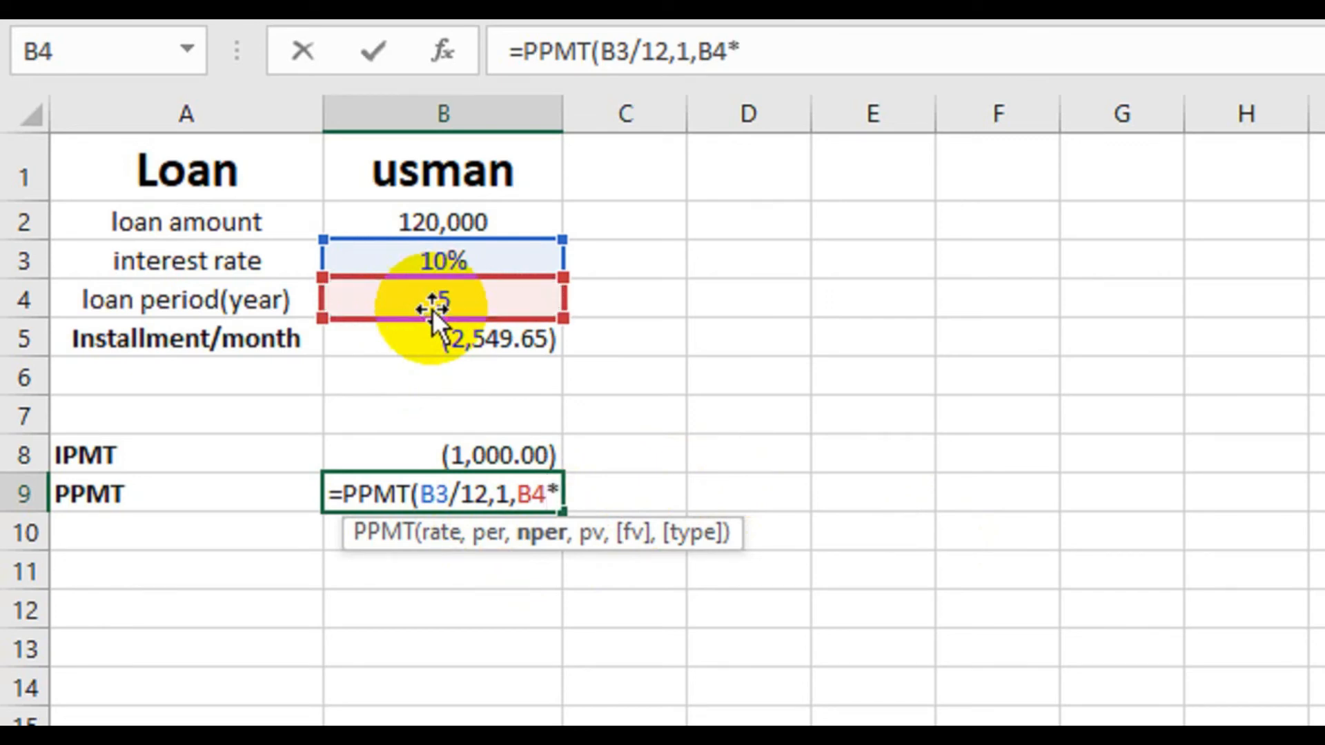
{"action": "type", "text": "12"}
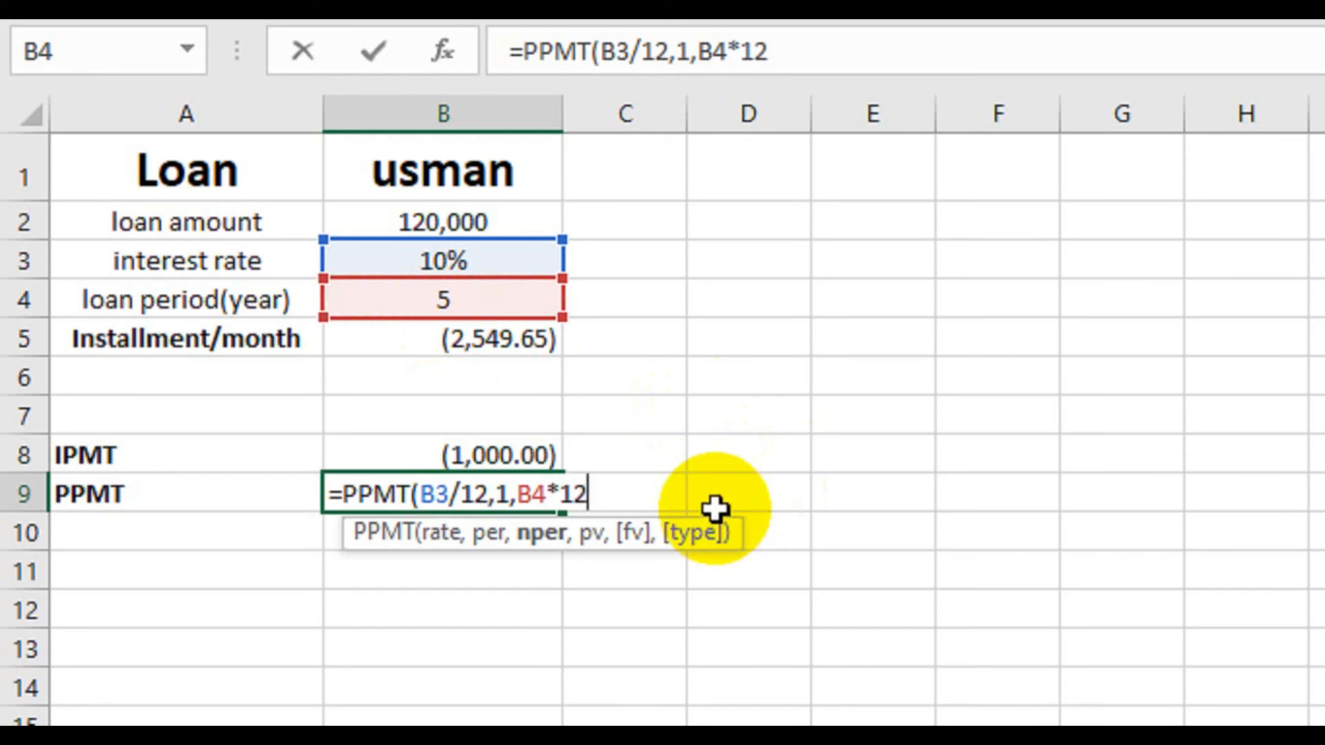
{"action": "type", "text": ","}
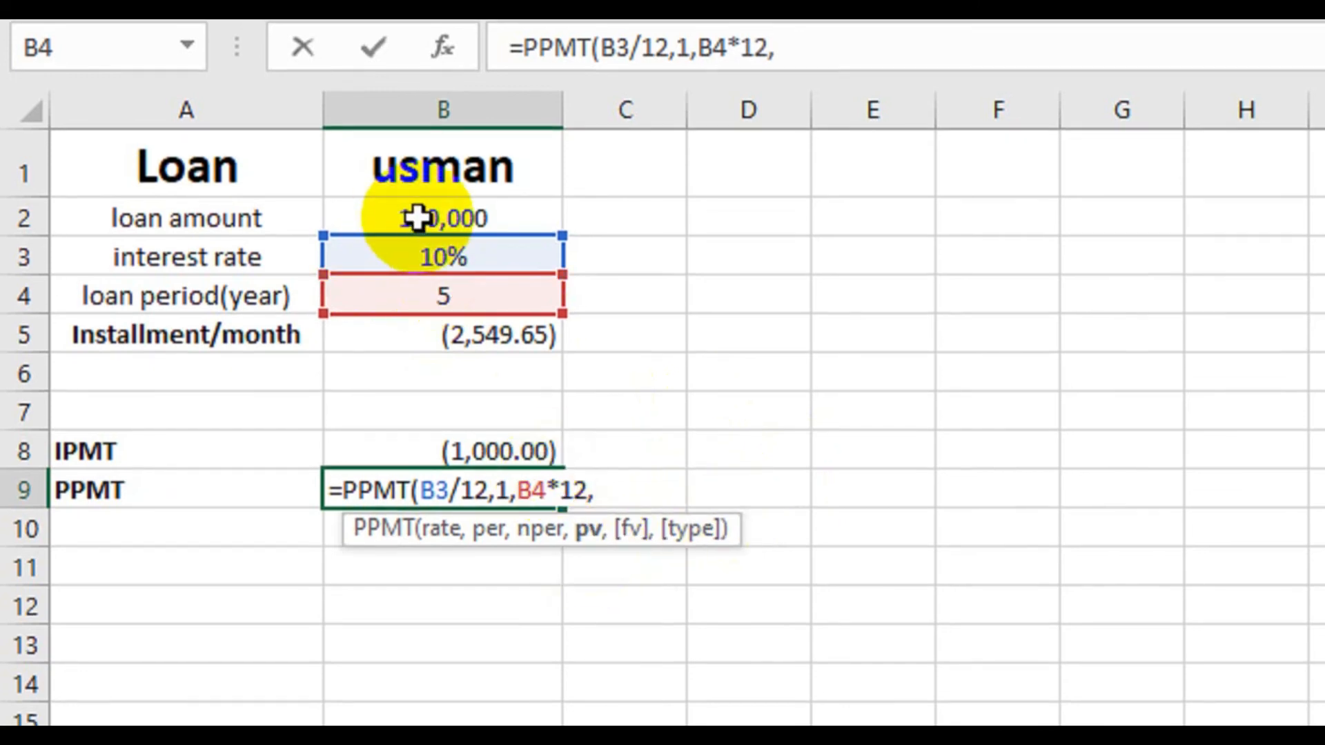
- Complete the PPMT formula with B2 as the present value and apply the comma number style to B9
{"action": "left_click", "coordinate": [491, 214]}
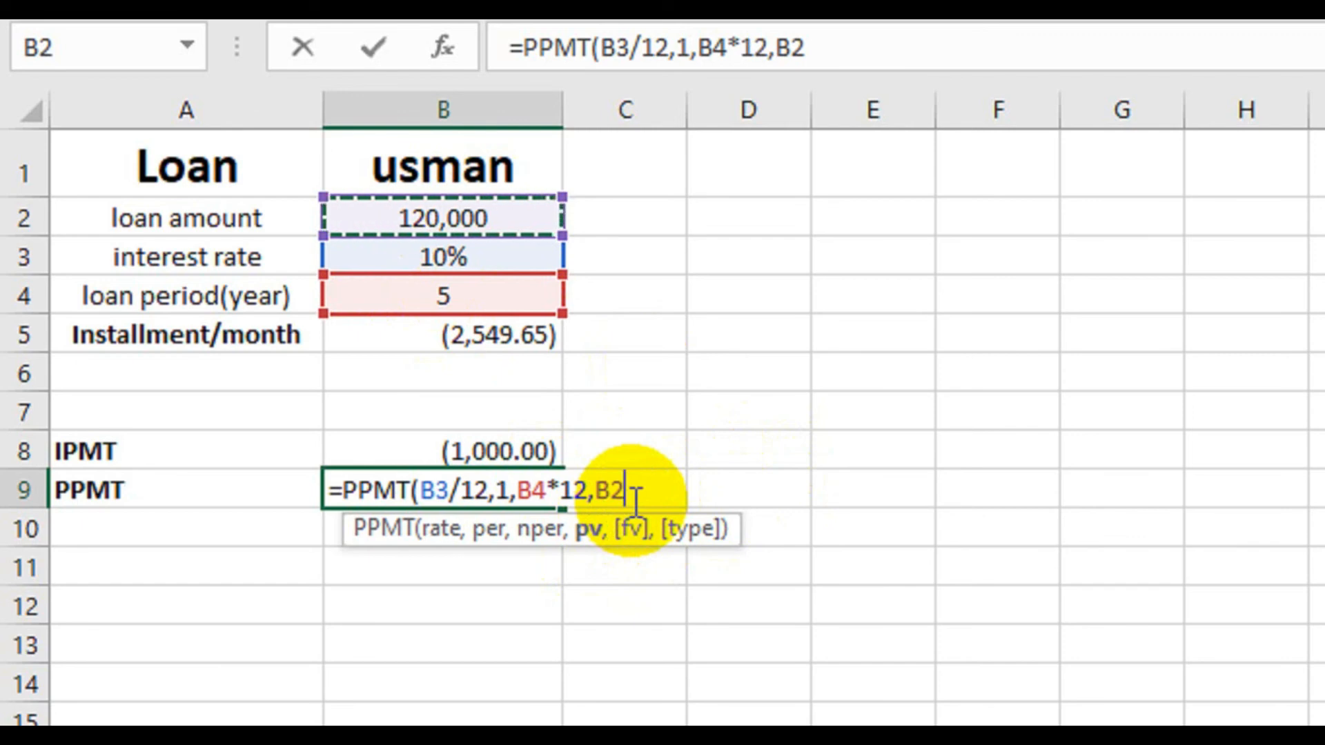
{"action": "type", "text": ")"}
{"action": "key", "text": "Return"}
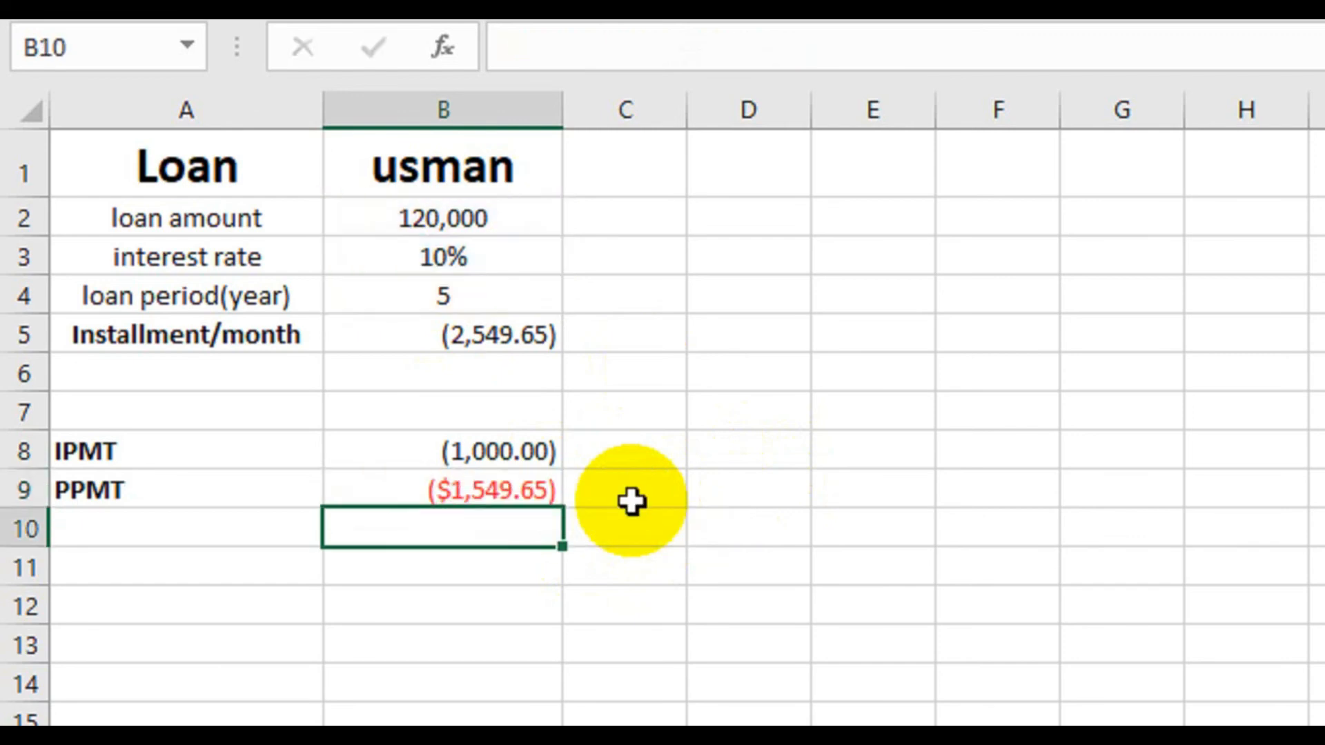
{"action": "left_click", "coordinate": [470, 487]}
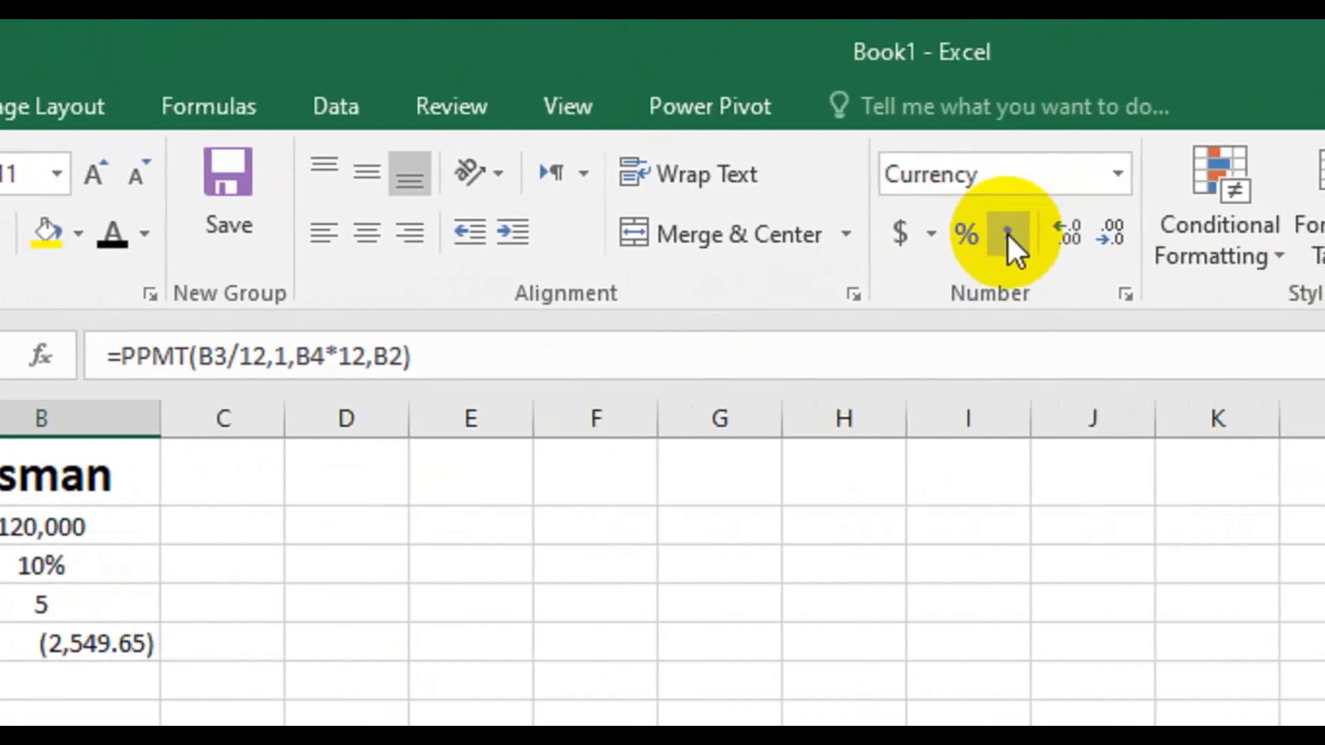
{"action": "left_click", "coordinate": [1057, 235]}
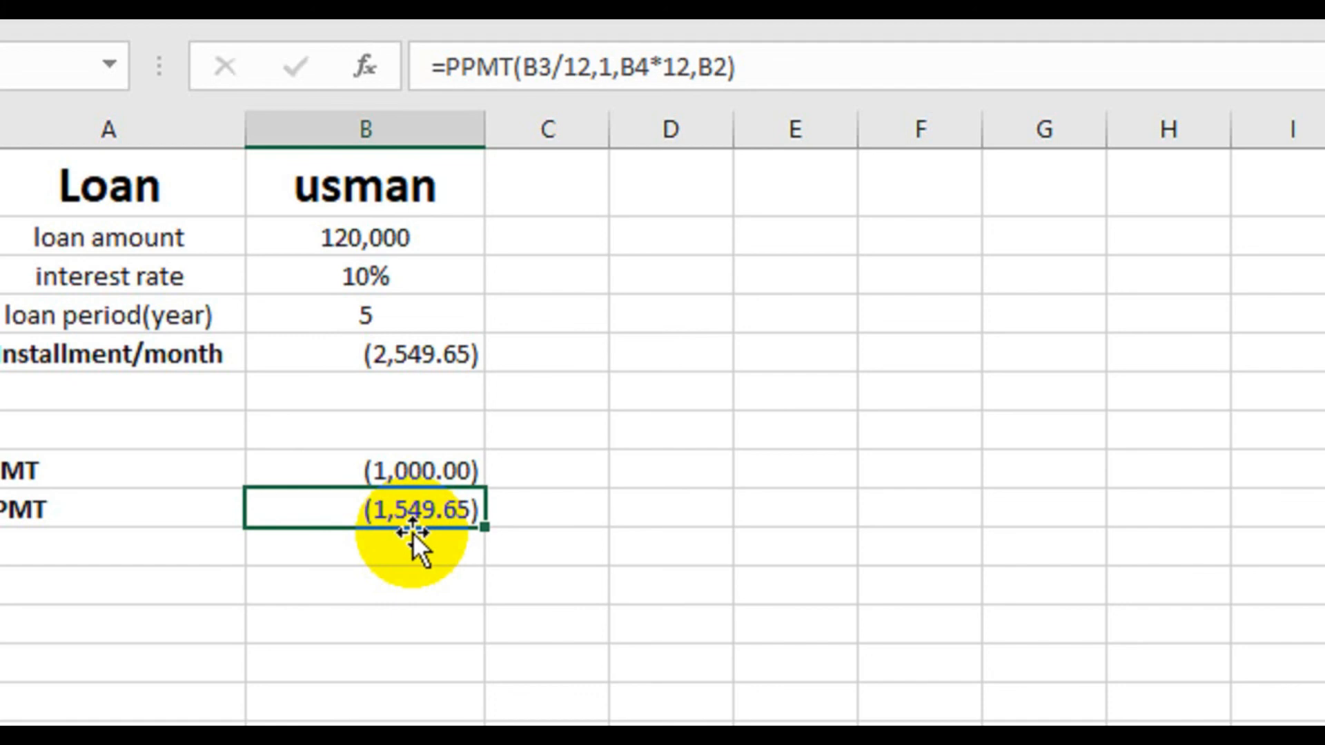
- Sum the IPMT and PPMT results in B8:B9 into cell B10
{"action": "left_click", "coordinate": [406, 471]}
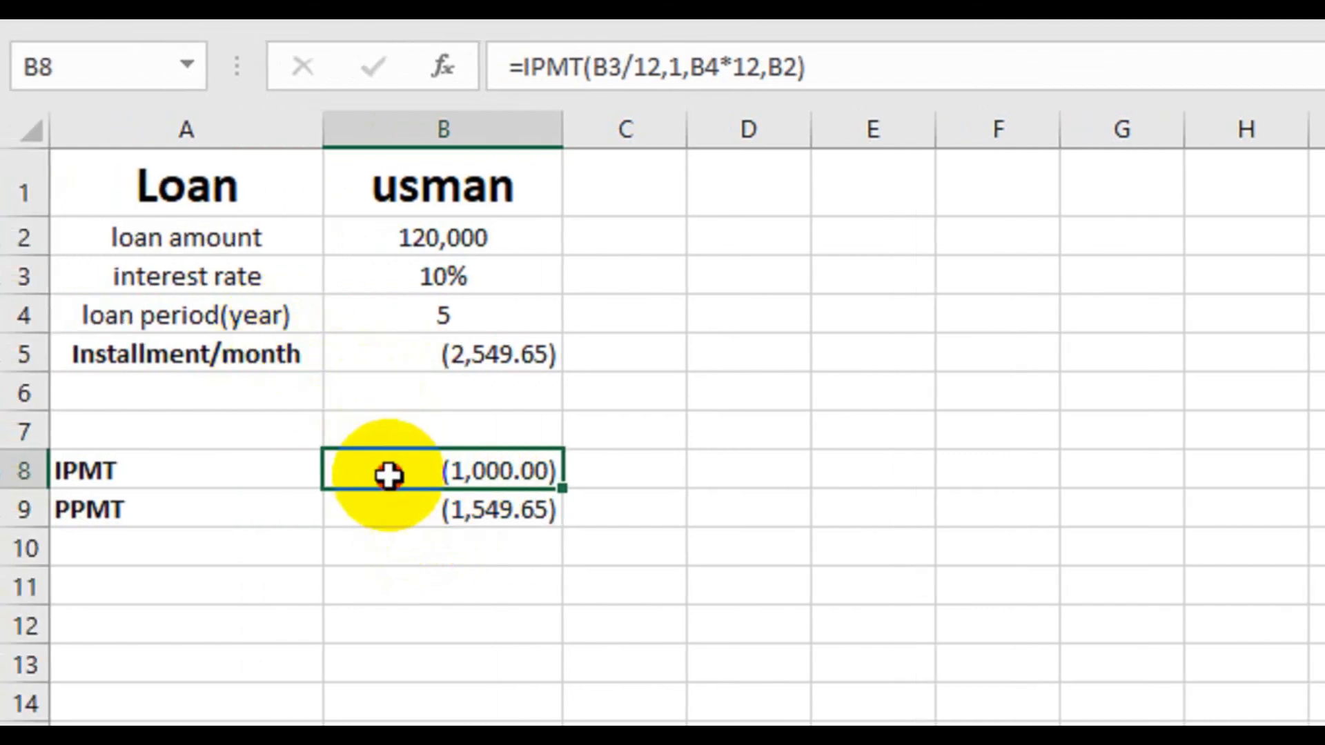
{"action": "left_click_drag", "start_coordinate": [389, 474], "coordinate": [391, 511]}
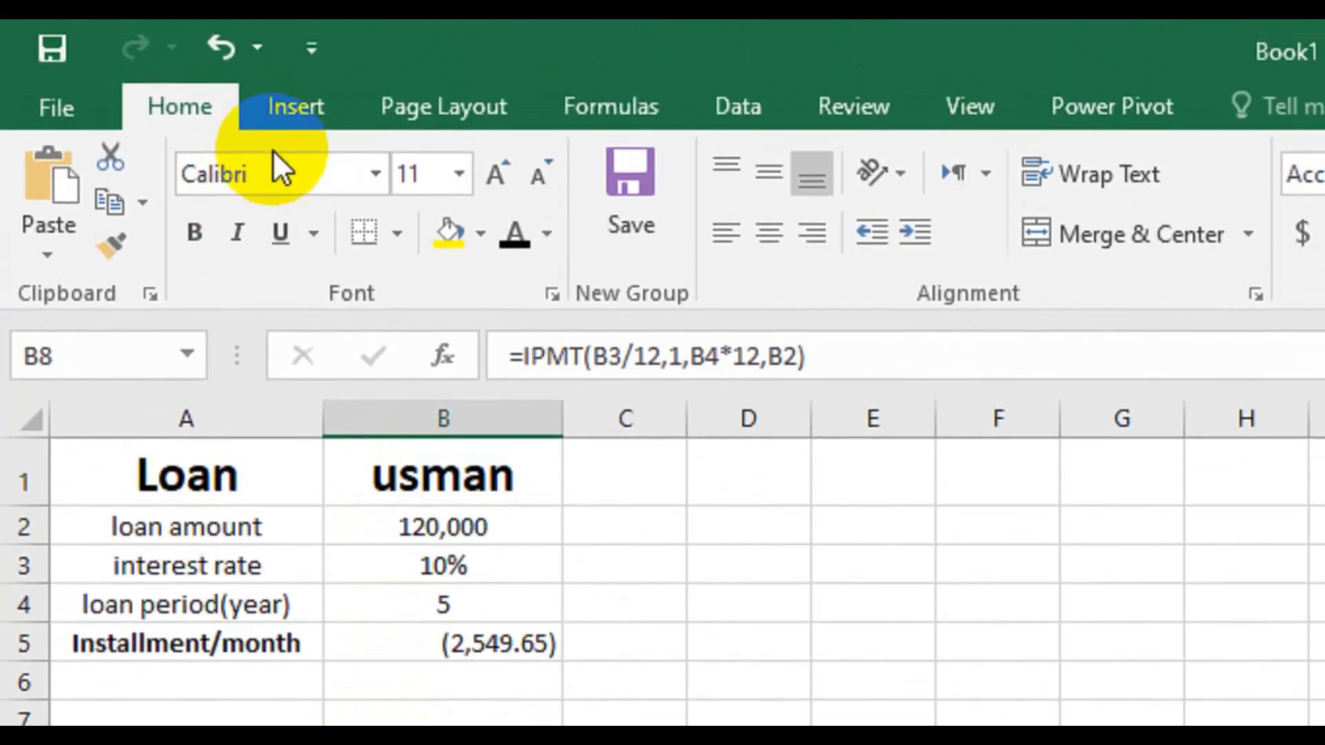
{"action": "left_click", "coordinate": [297, 107]}
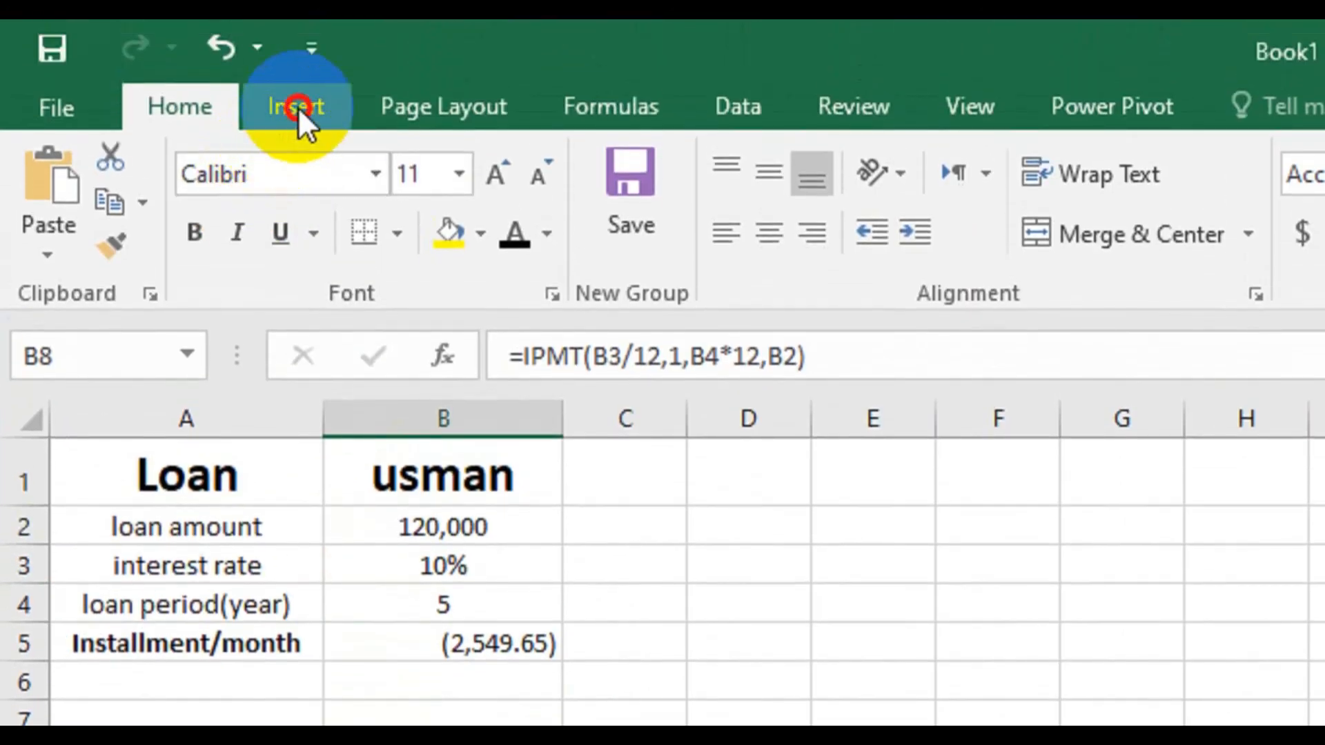
{"action": "left_click", "coordinate": [297, 107]}
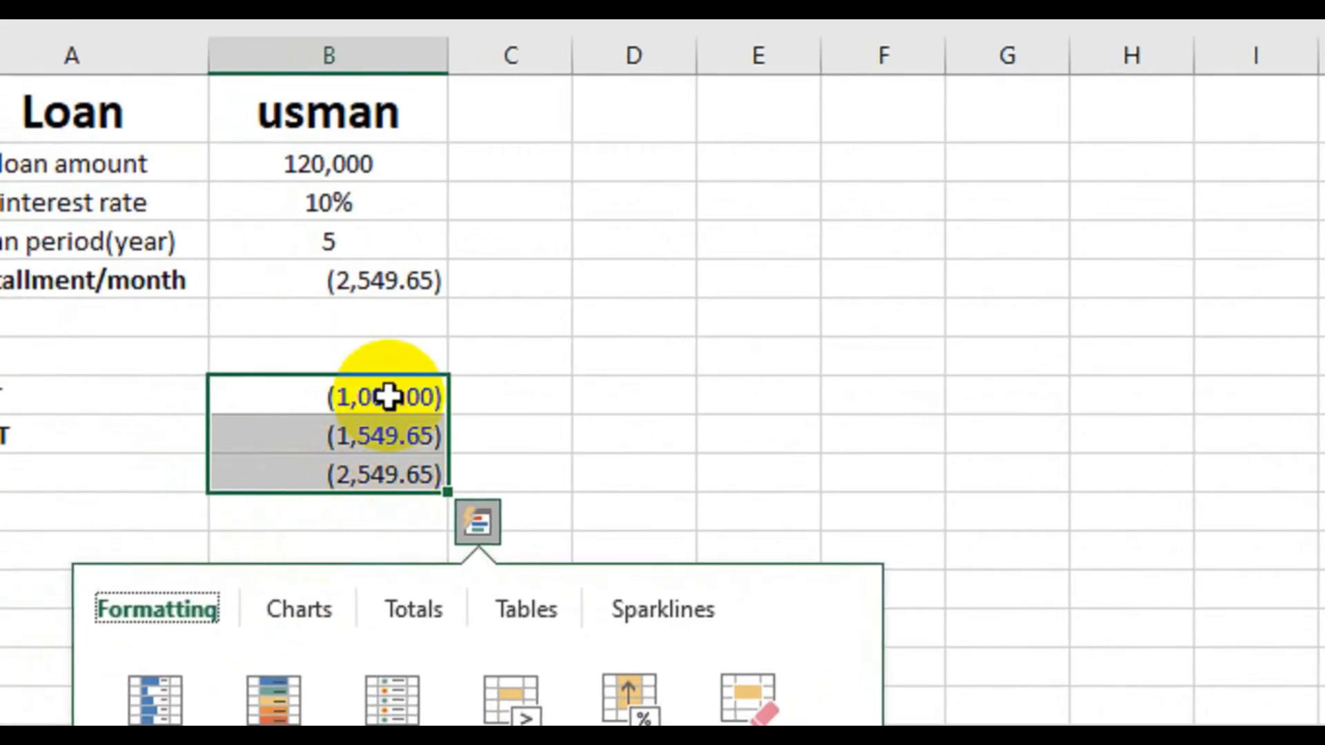
{"action": "left_click", "coordinate": [562, 408]}
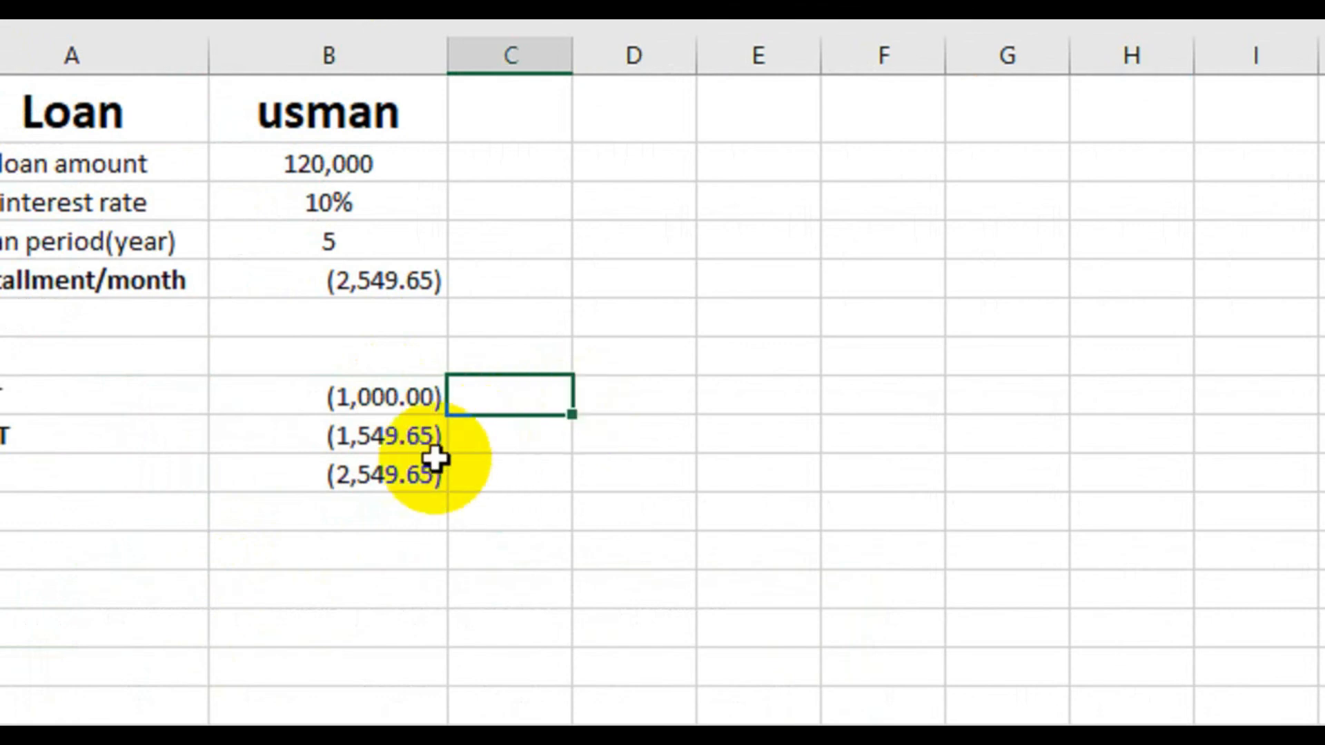
- Label the sum row by entering Total in cell A10
{"action": "left_click", "coordinate": [279, 478]}
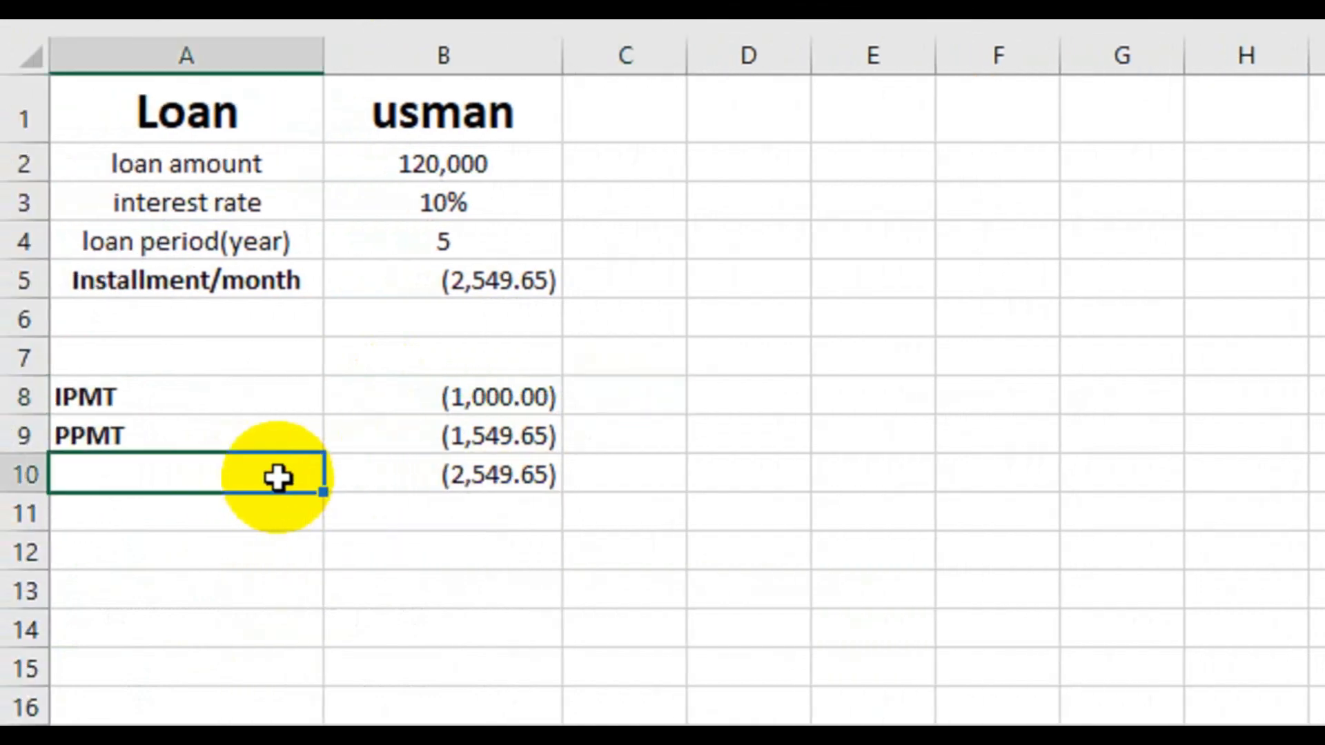
{"action": "type", "text": "Total"}
{"action": "left_click", "coordinate": [523, 481]}
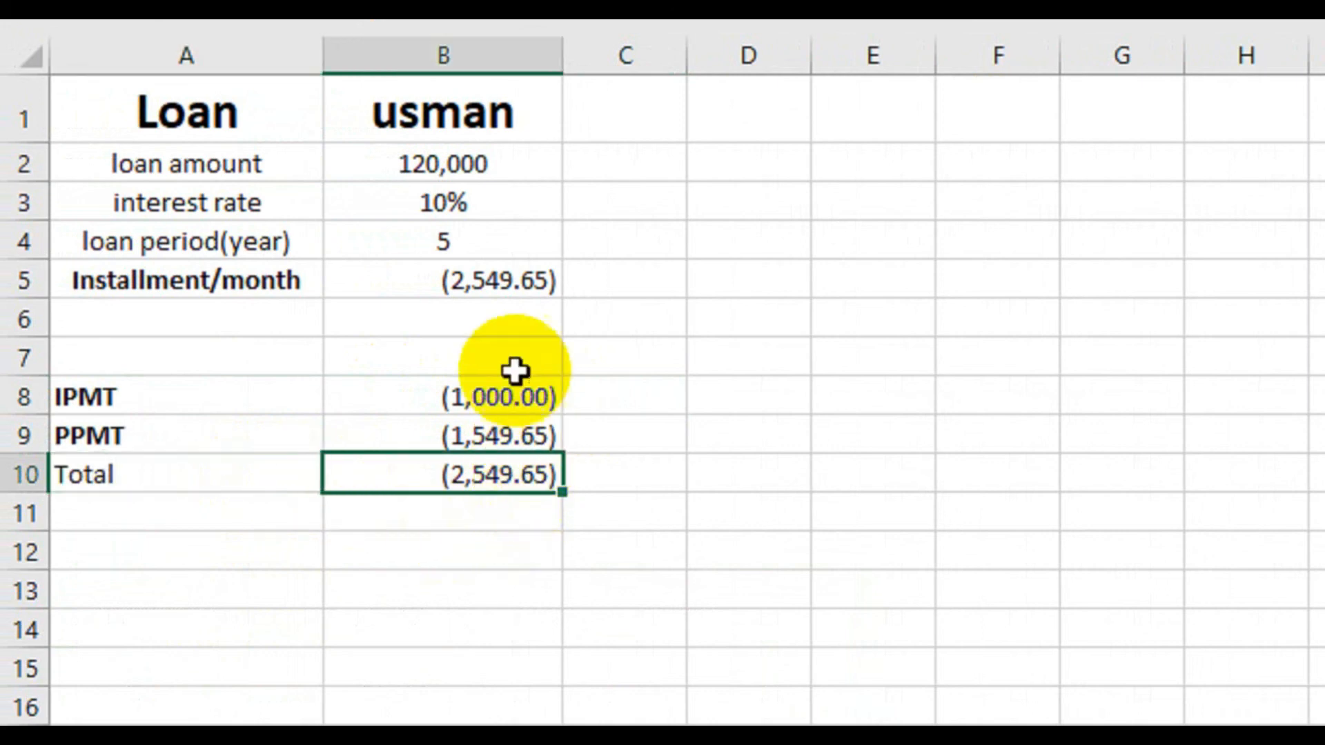